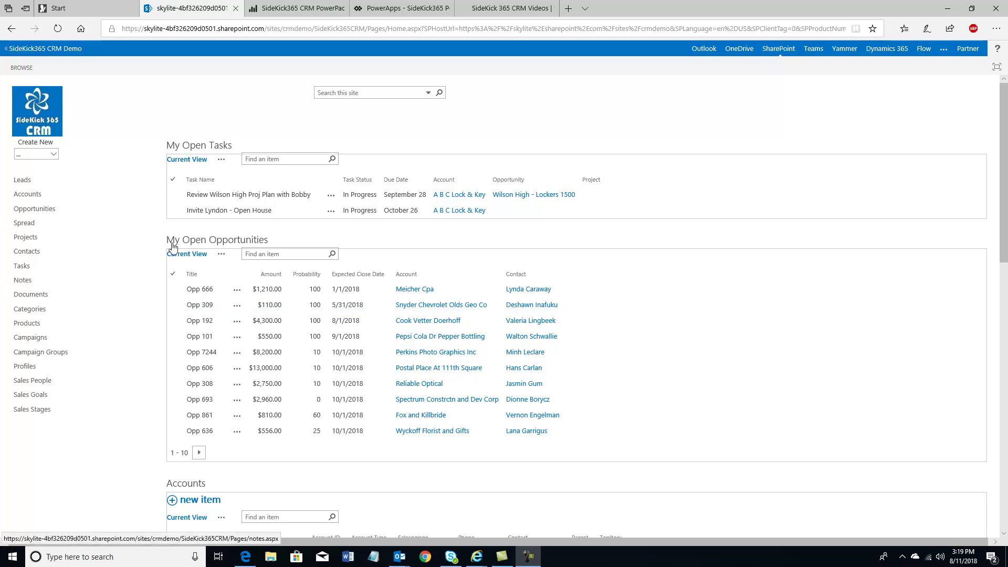
# Show the Power BI report's Closed Deals page, then bring up the PowerApps contact details app
pyautogui.click(294, 11)
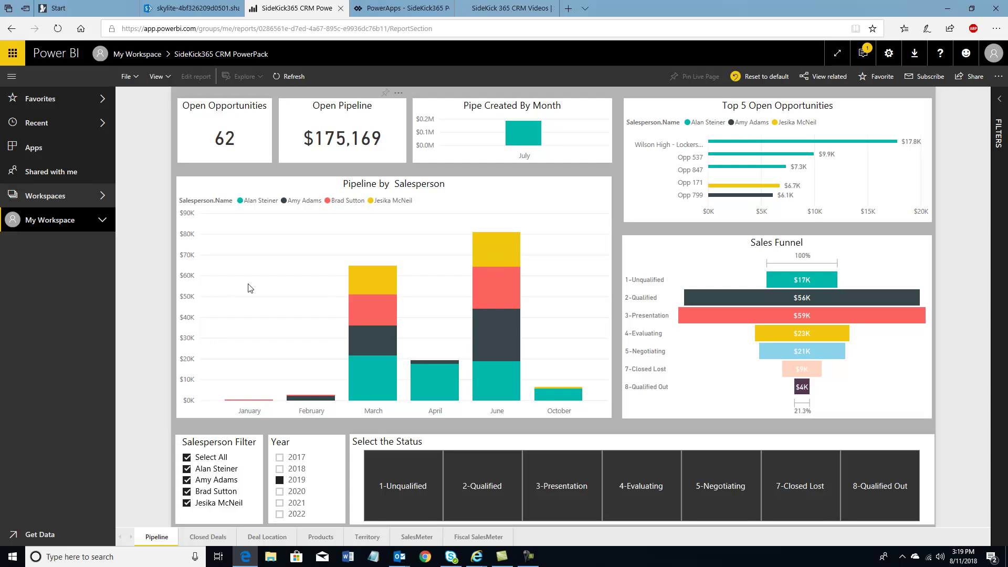
pyautogui.click(216, 538)
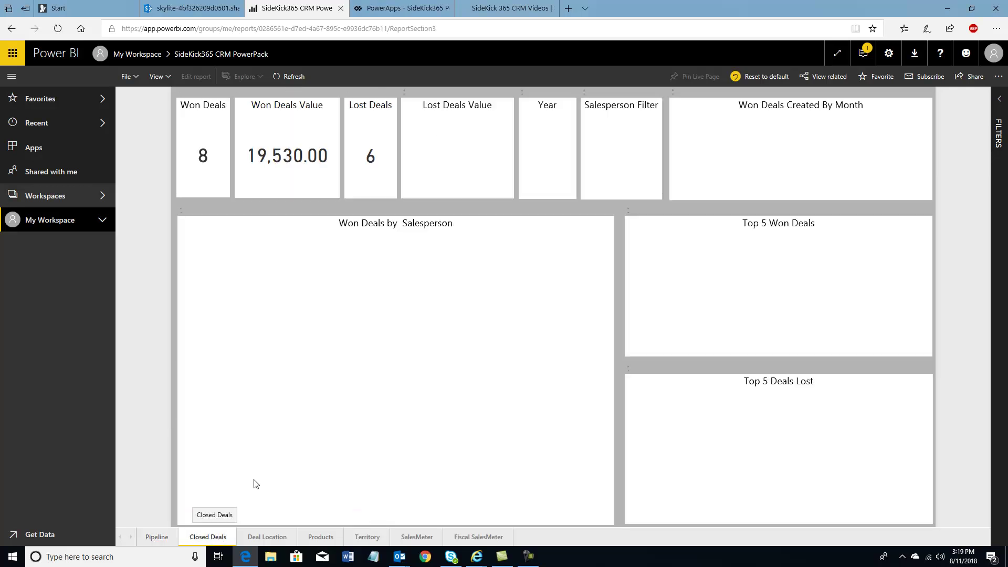
pyautogui.click(414, 9)
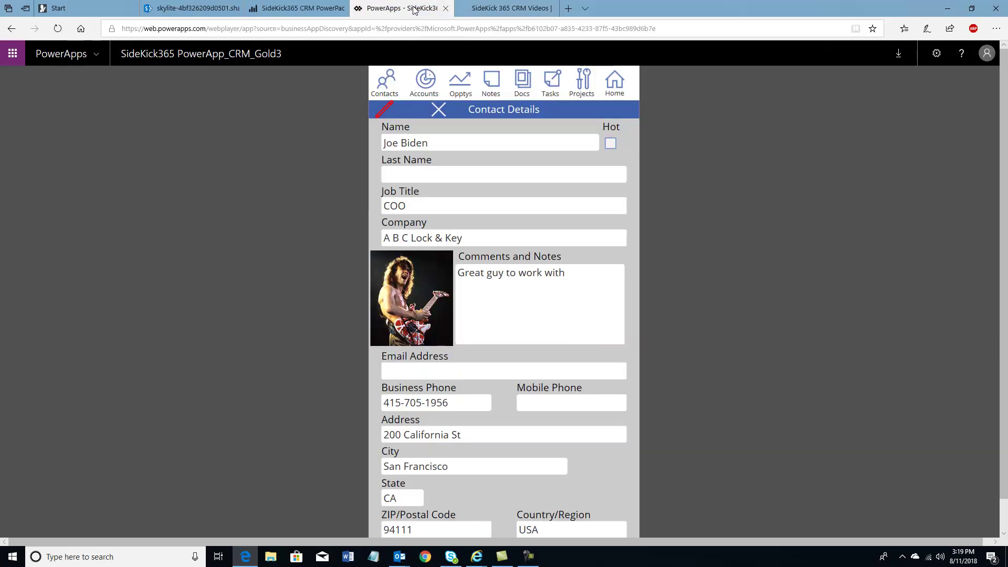
# Return the PowerApps app to its Home screen of open tasks and opportunities, then go back to SharePoint
pyautogui.click(613, 86)
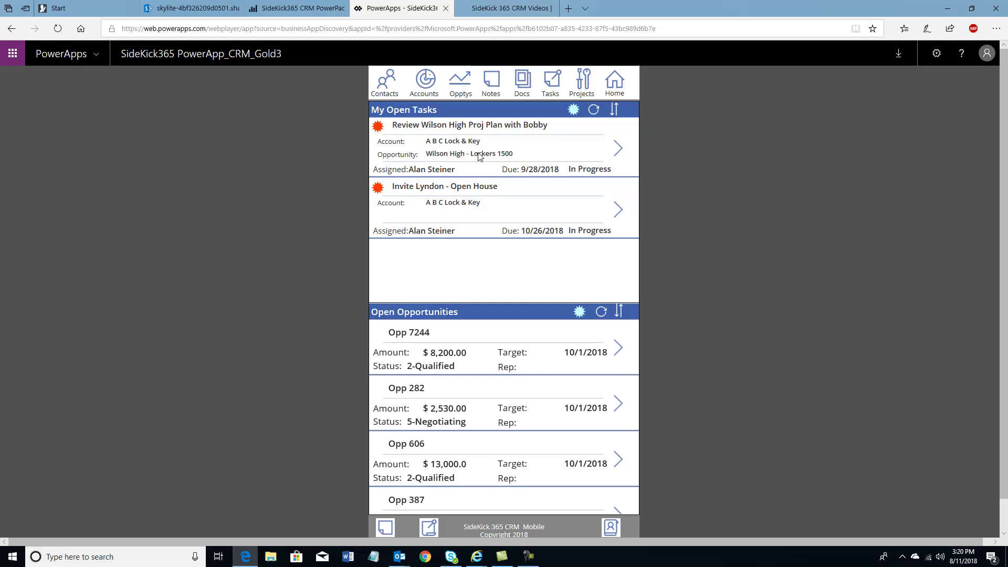
pyautogui.click(200, 8)
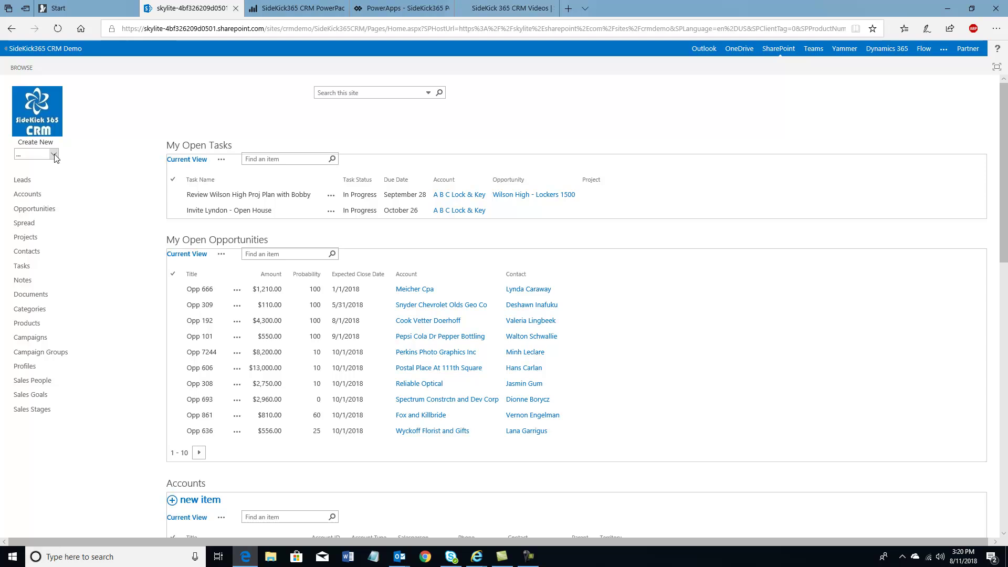
# Preview the Create New record types without choosing one, then open the Accounts list
pyautogui.click(54, 155)
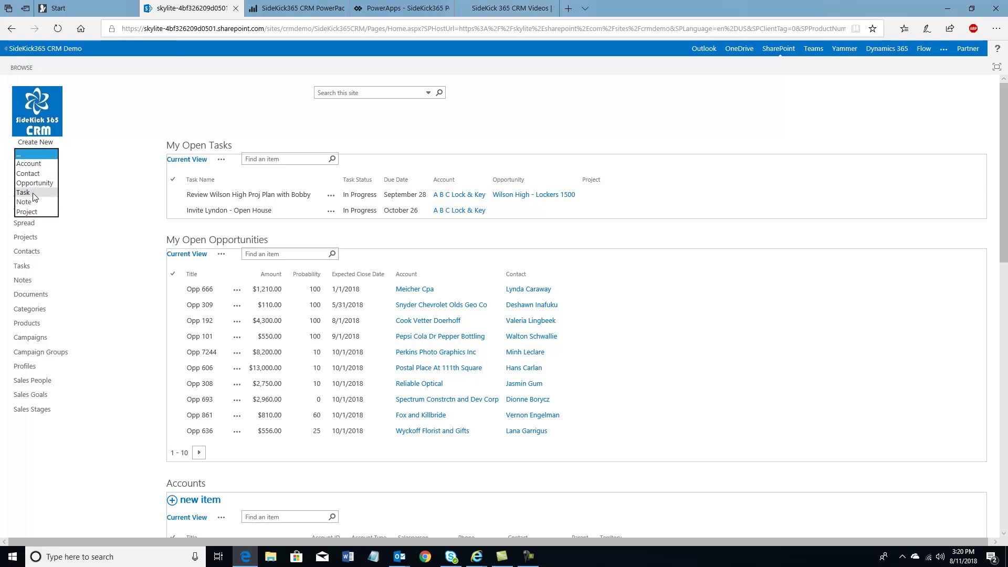
pyautogui.click(102, 121)
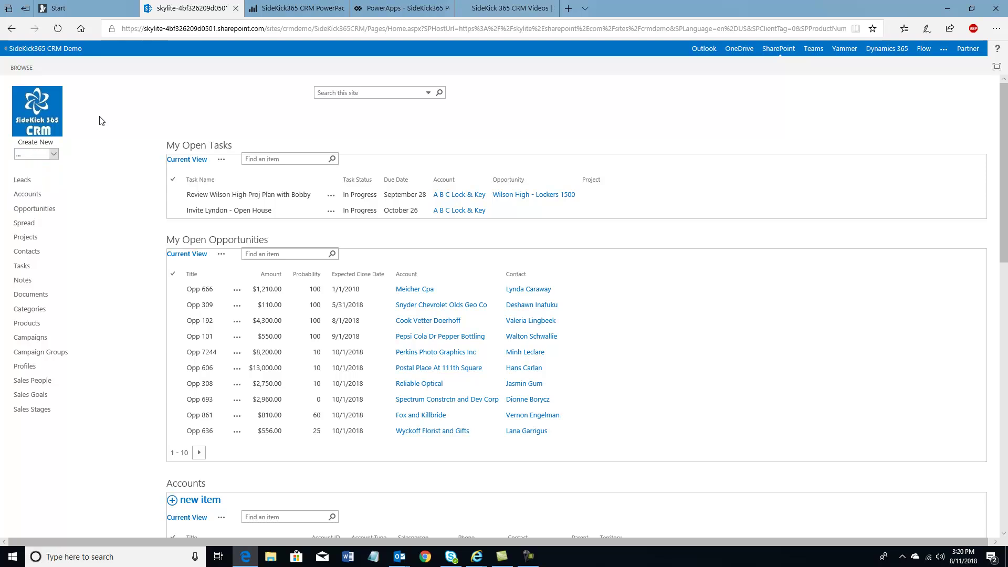
pyautogui.click(37, 198)
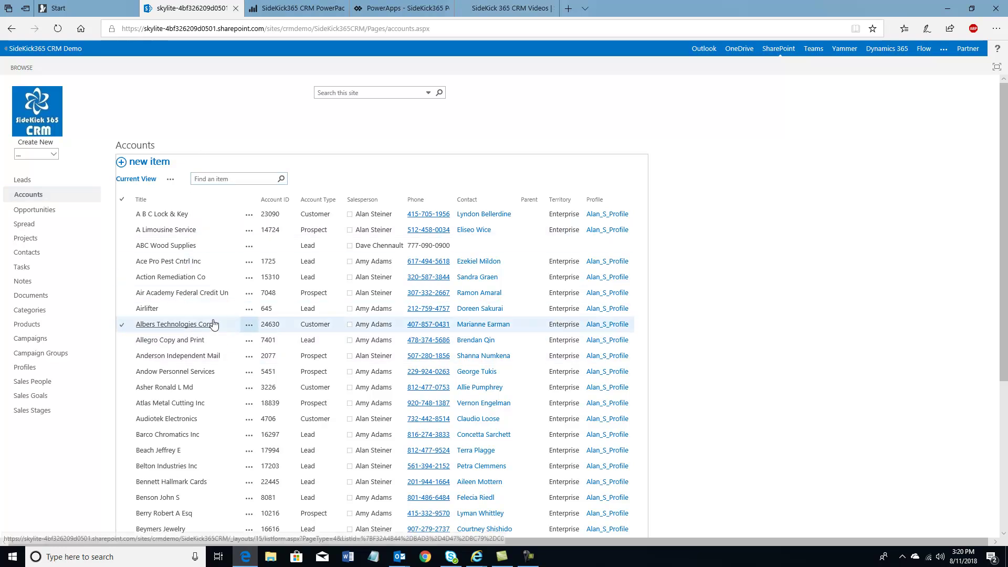
# Open A B C Lock & Key, review its documents and the 10 Hours Consulting_Opportunity632 folder, then return to details
pyautogui.click(170, 215)
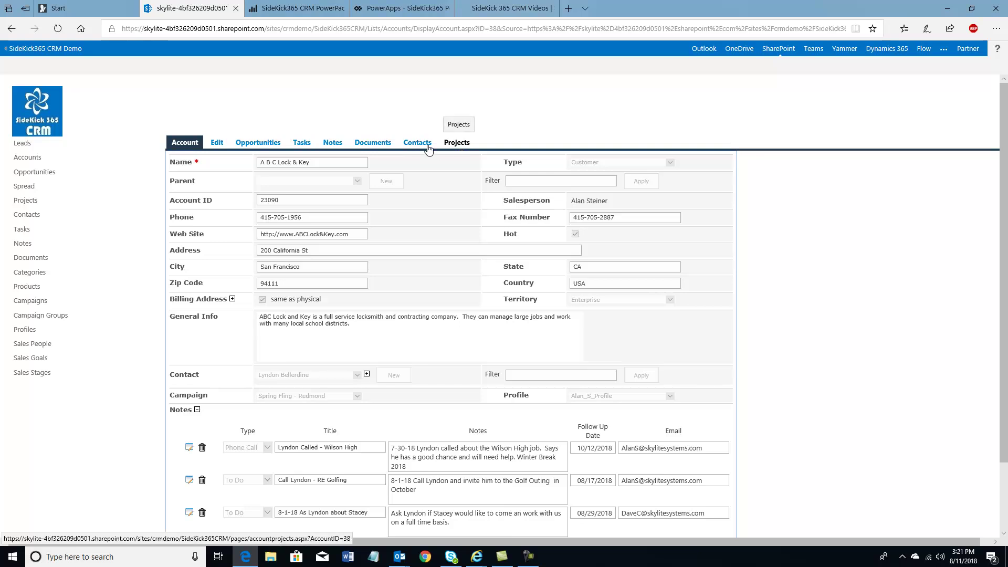
pyautogui.click(368, 146)
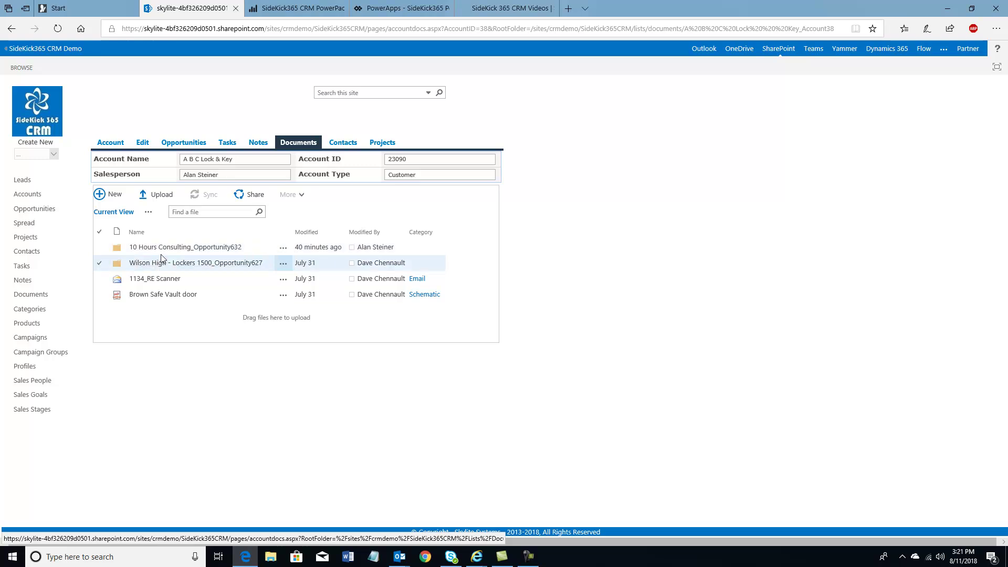
pyautogui.click(162, 252)
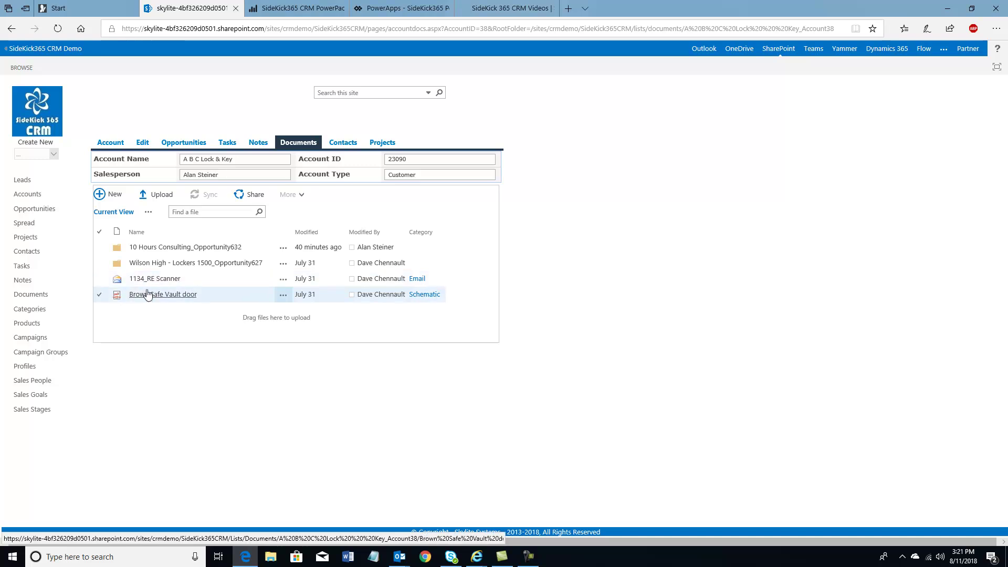
pyautogui.click(118, 149)
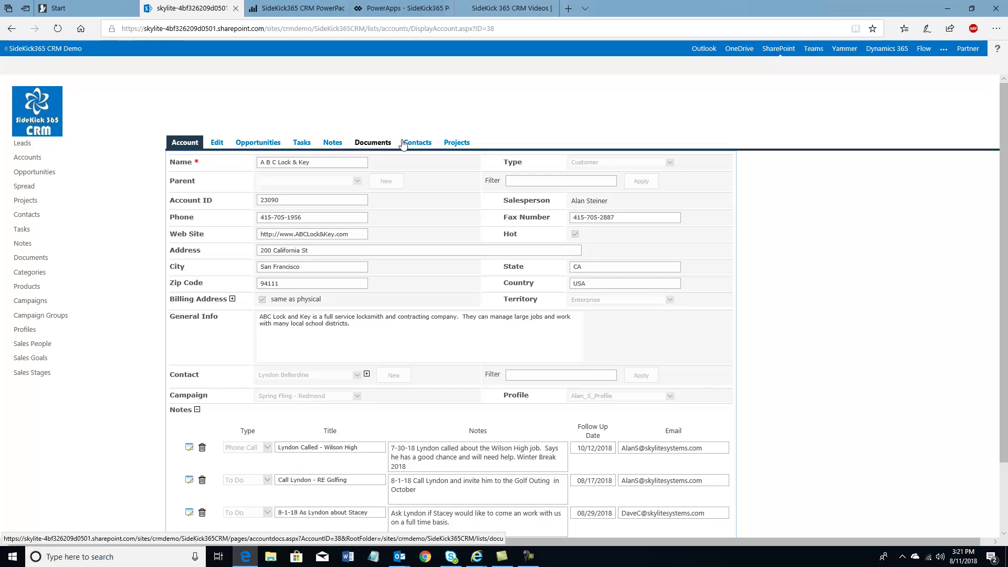
# Append 'I edited this.' to A B C Lock & Key's General Info and save the account
pyautogui.click(221, 145)
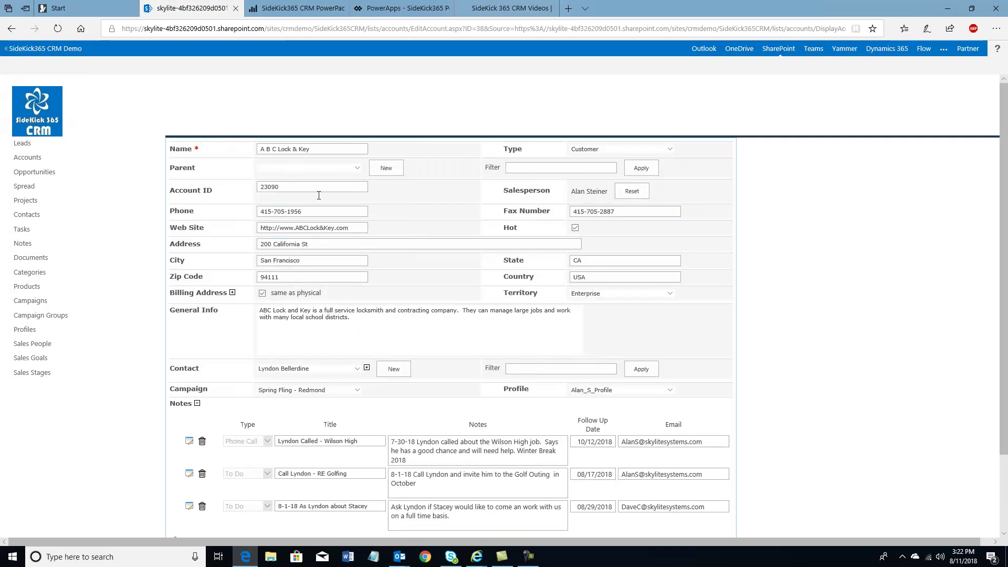
pyautogui.scroll(-1, 199, 412)
pyautogui.scroll(1, 199, 412)
pyautogui.write('dited this.')
pyautogui.scroll(-3, 360, 327)
pyautogui.click(491, 529)
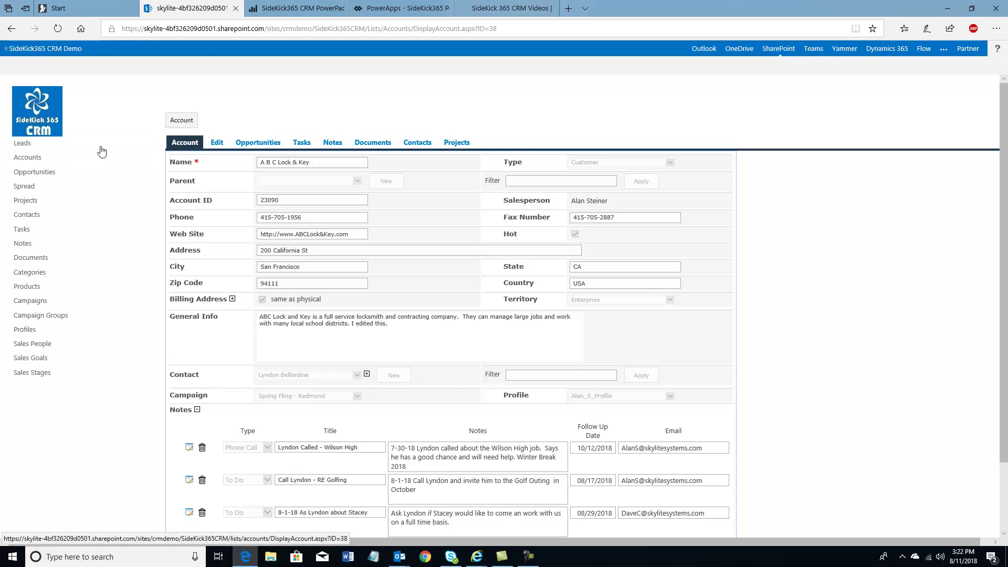
# Glance at the Opportunities list, then go back to the Accounts list
pyautogui.click(24, 176)
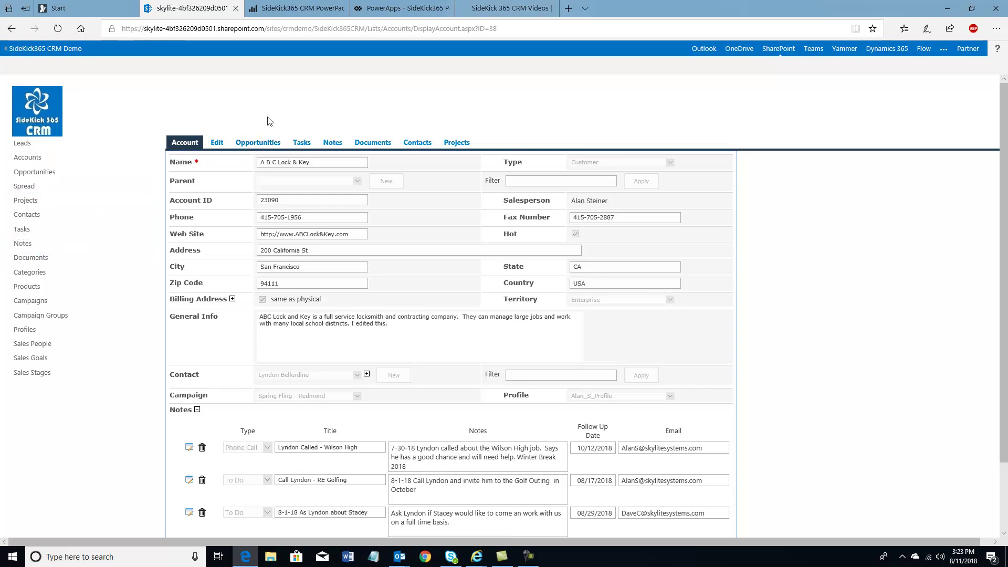
pyautogui.click(29, 158)
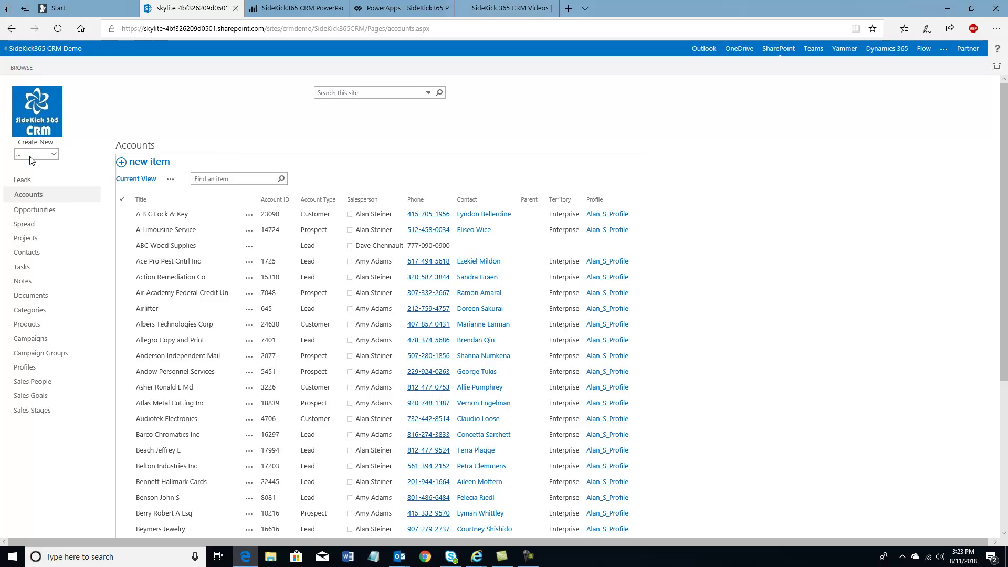
# Open the Accounts list settings from the LIST ribbon and pick the Territory Choice column to edit
pyautogui.click(122, 215)
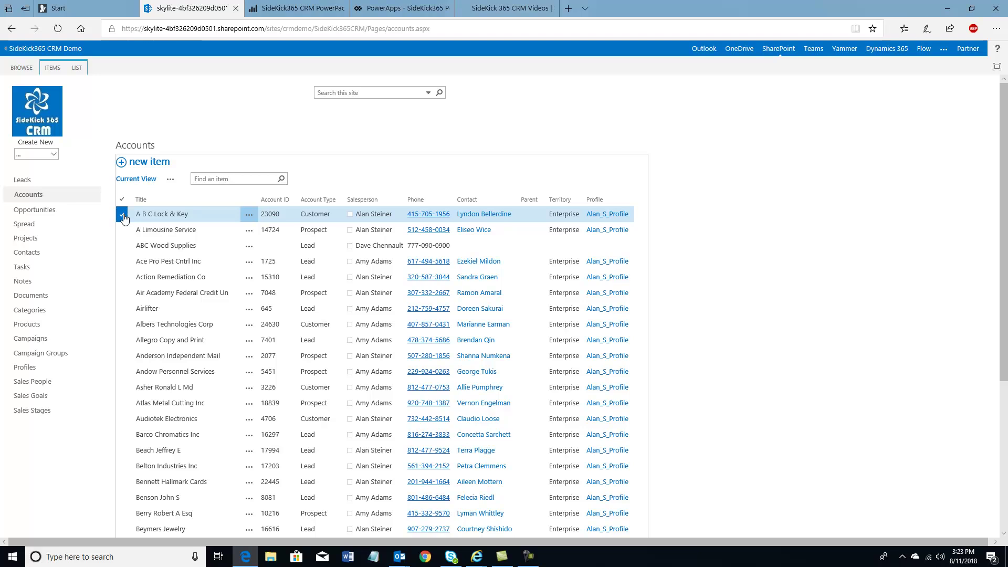
pyautogui.click(79, 69)
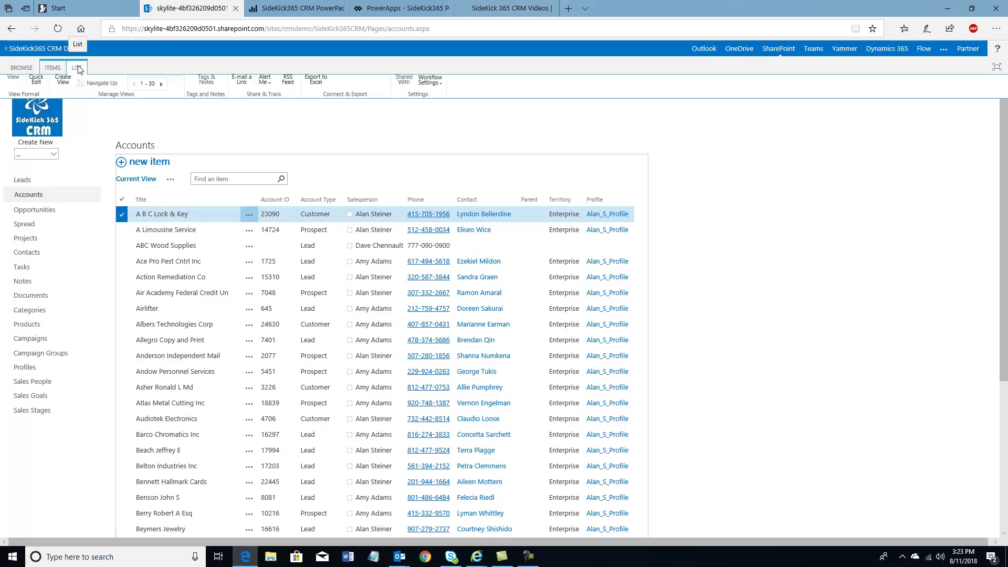
pyautogui.click(94, 82)
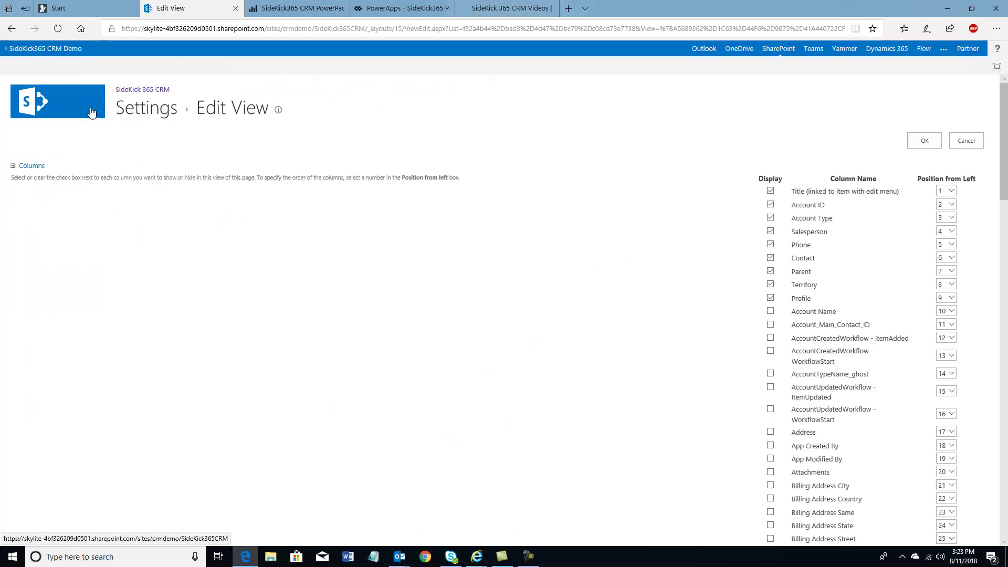
pyautogui.click(144, 115)
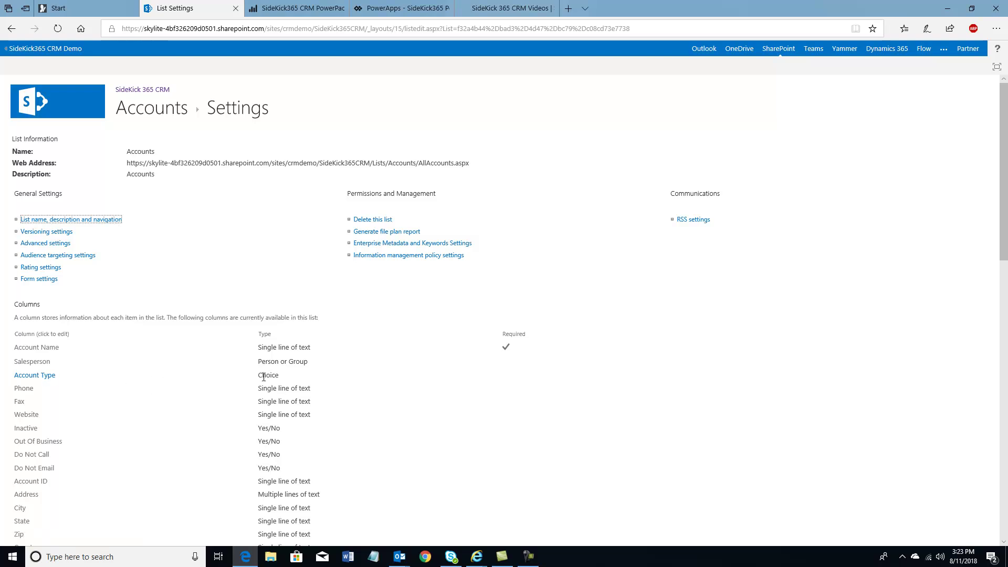
pyautogui.scroll(-2, 264, 377)
pyautogui.scroll(-1, 263, 376)
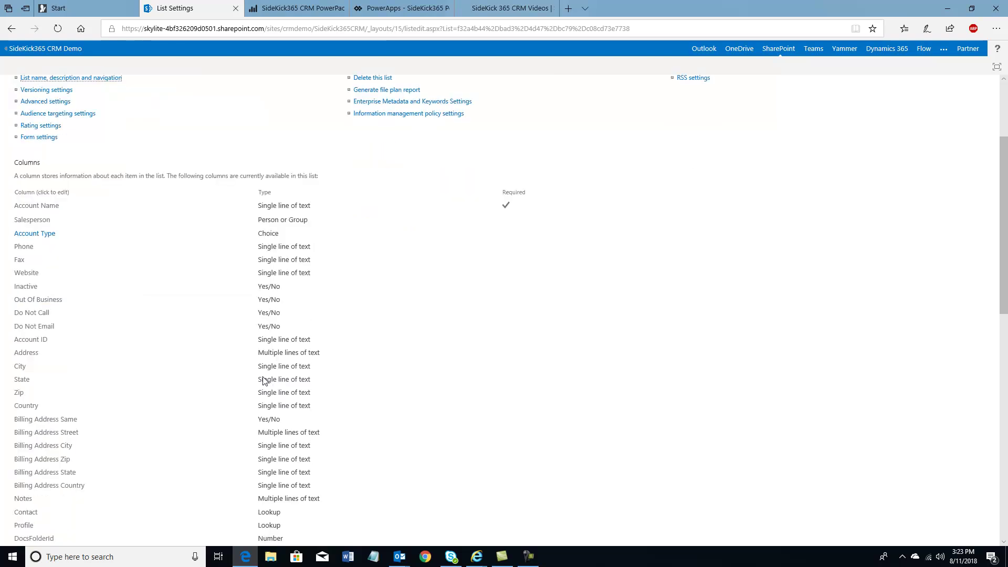
pyautogui.scroll(-3, 263, 379)
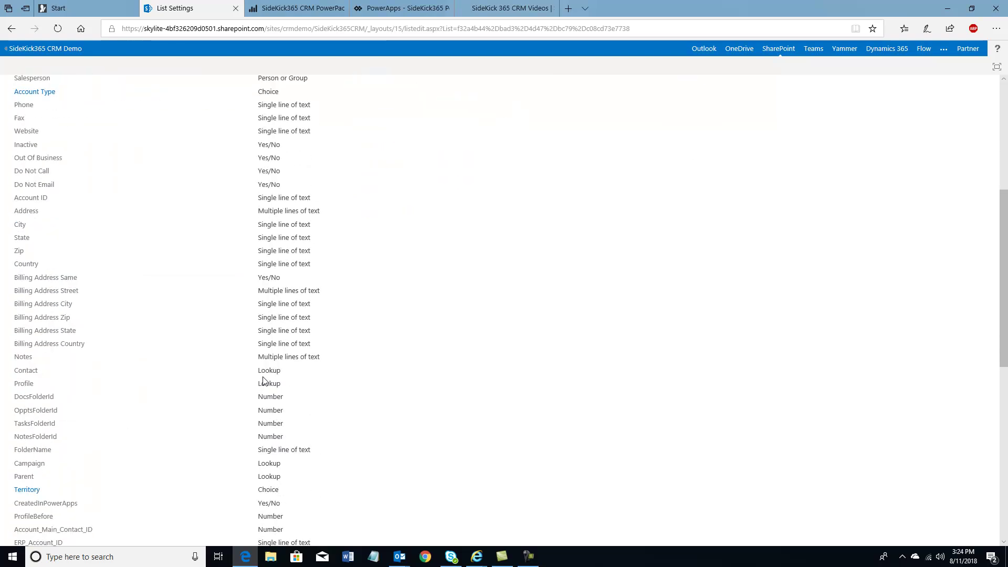
pyautogui.click(33, 492)
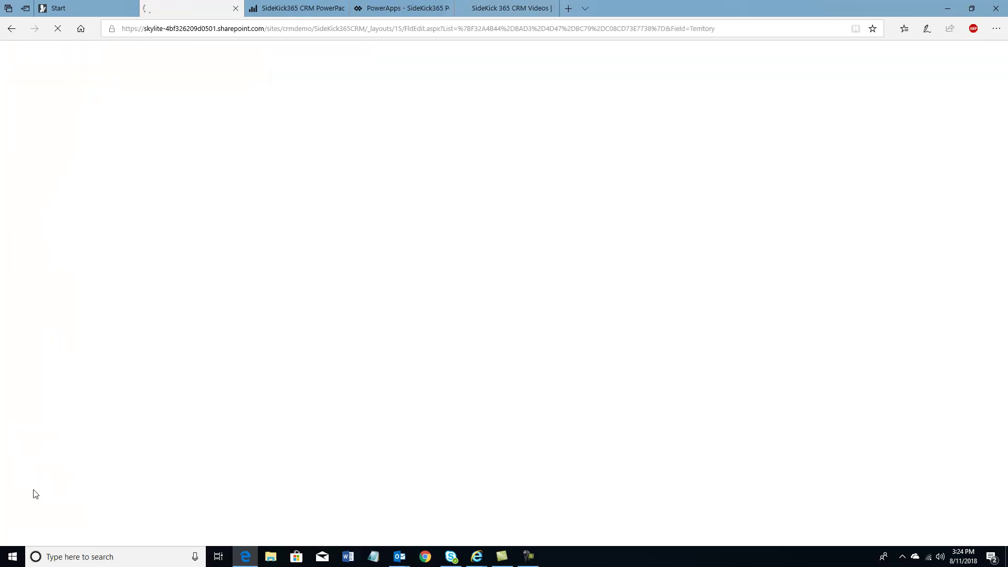
# Add 'Medium Business' as a new Territory choice after Enterprise and confirm with OK
pyautogui.scroll(-5, 160, 399)
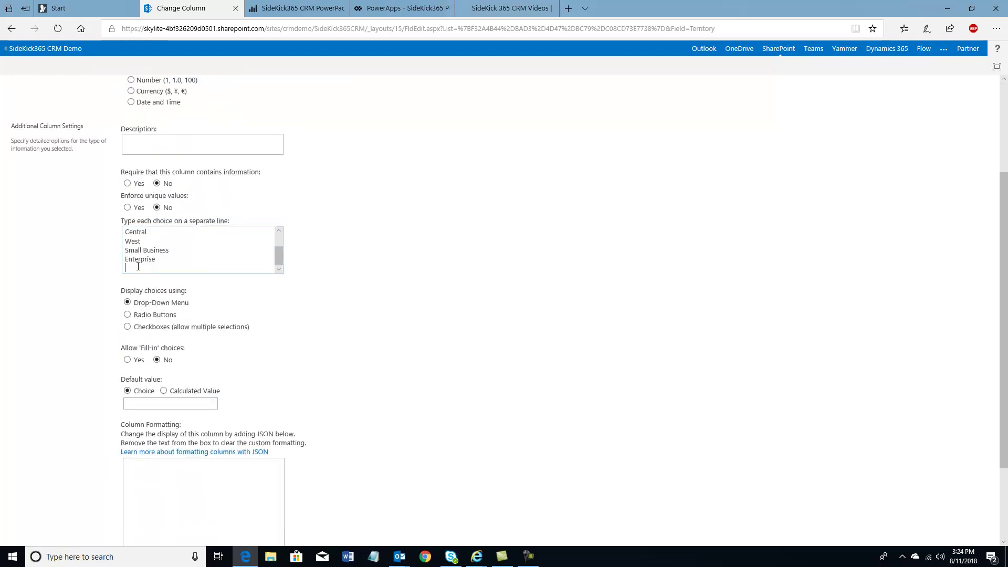
pyautogui.write('edium Business')
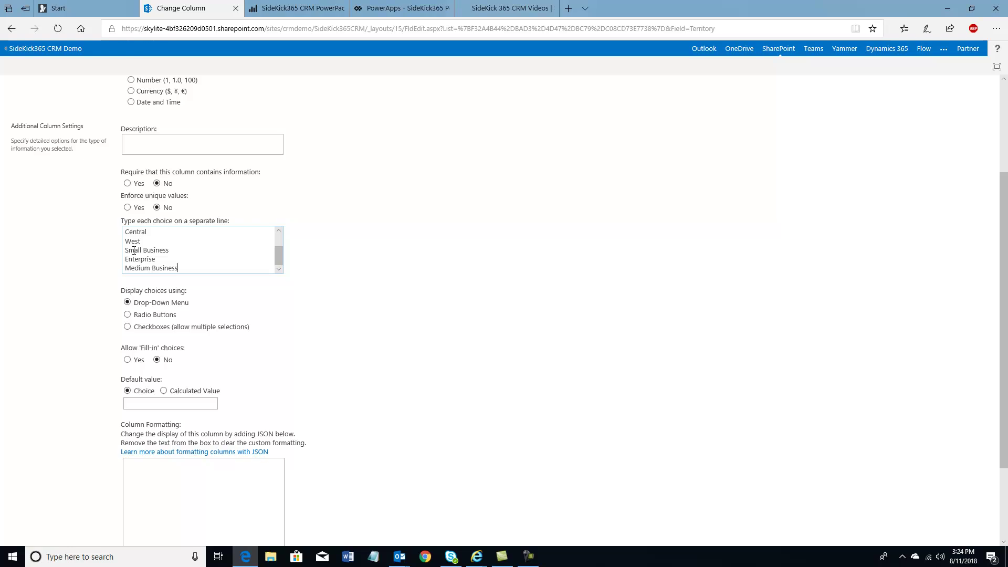
pyautogui.scroll(-2, 134, 251)
pyautogui.click(926, 488)
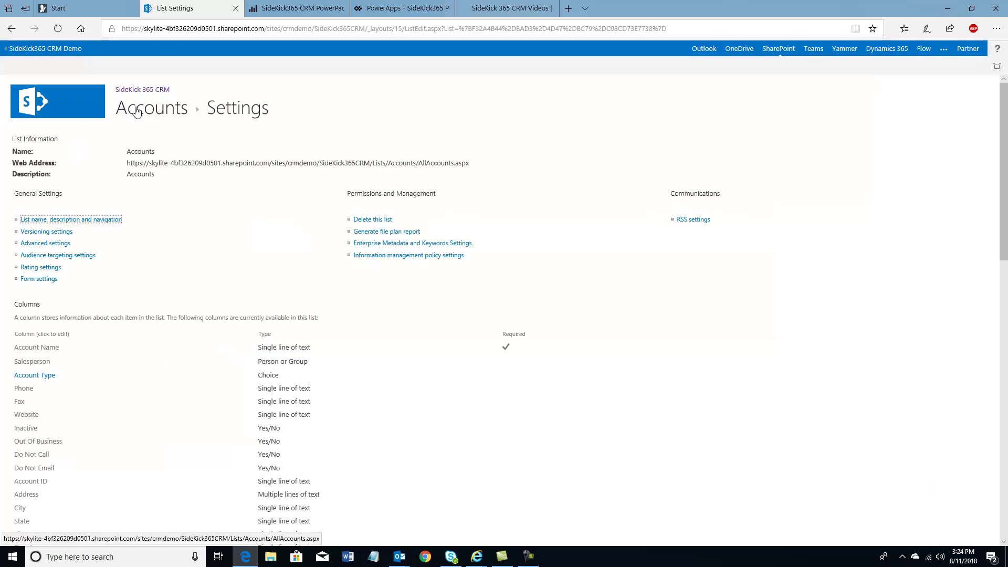
# Check that a new Account form's Territory dropdown lists Medium Business, then return to the Accounts list
pyautogui.click(33, 114)
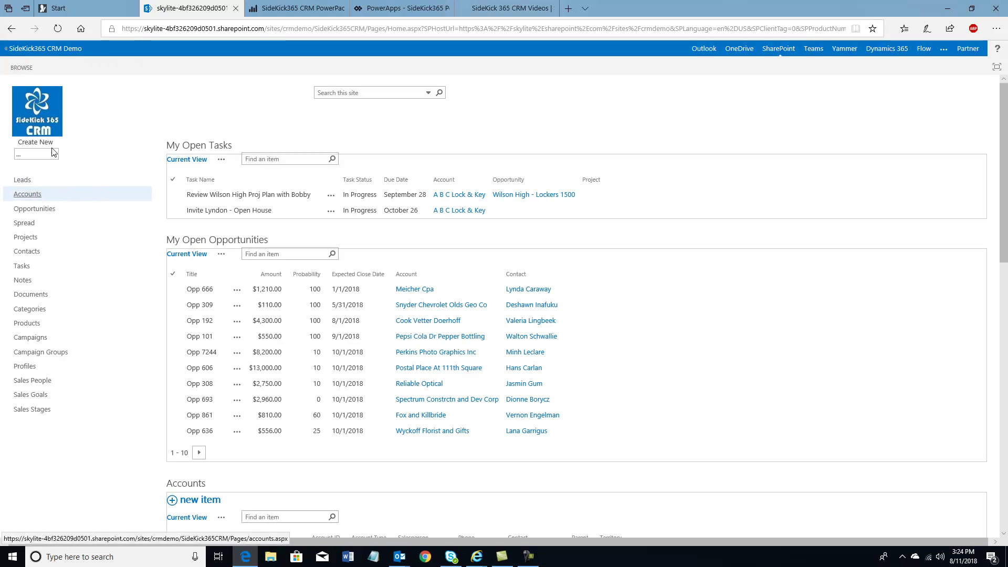
pyautogui.click(54, 154)
pyautogui.click(42, 163)
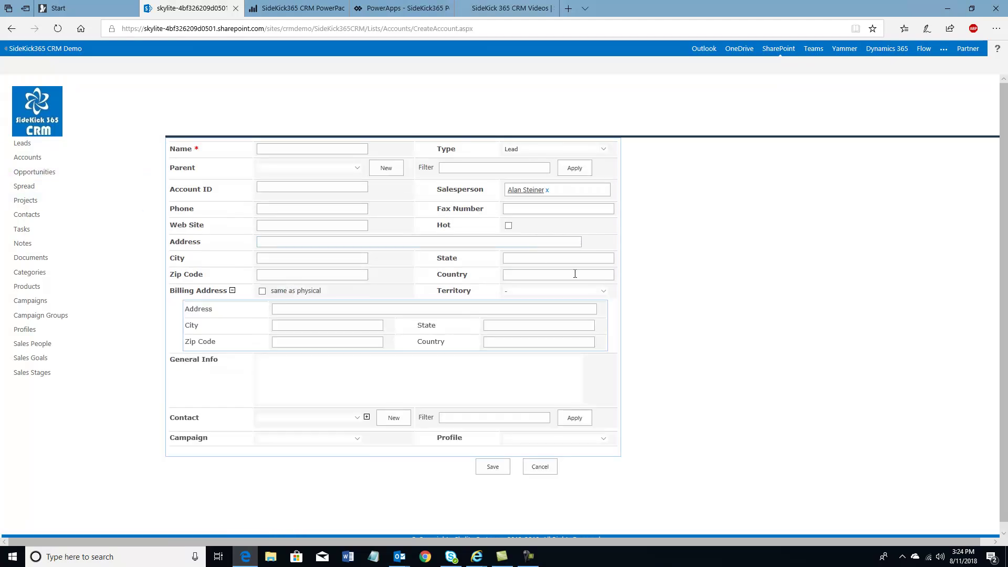
pyautogui.click(603, 294)
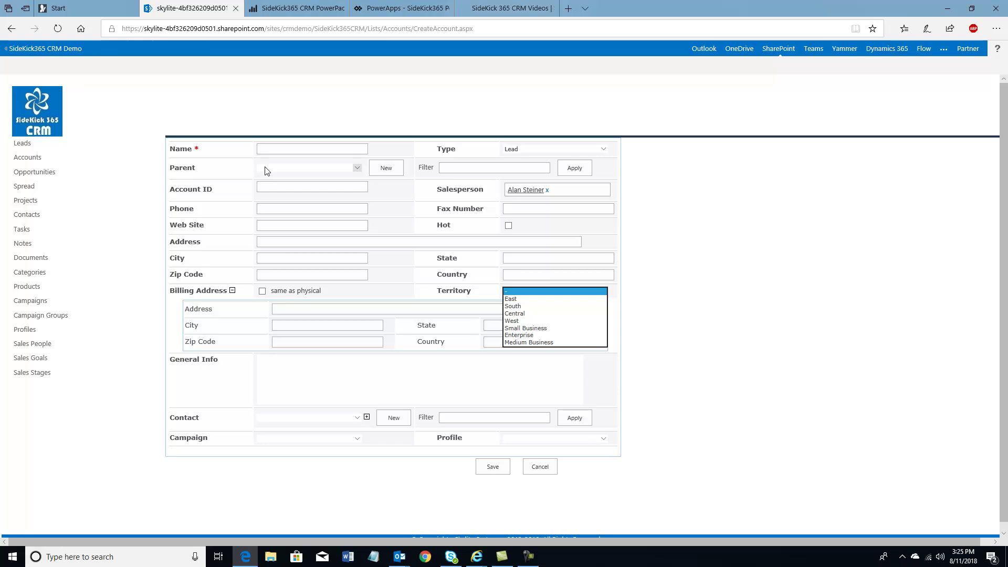
pyautogui.click(31, 160)
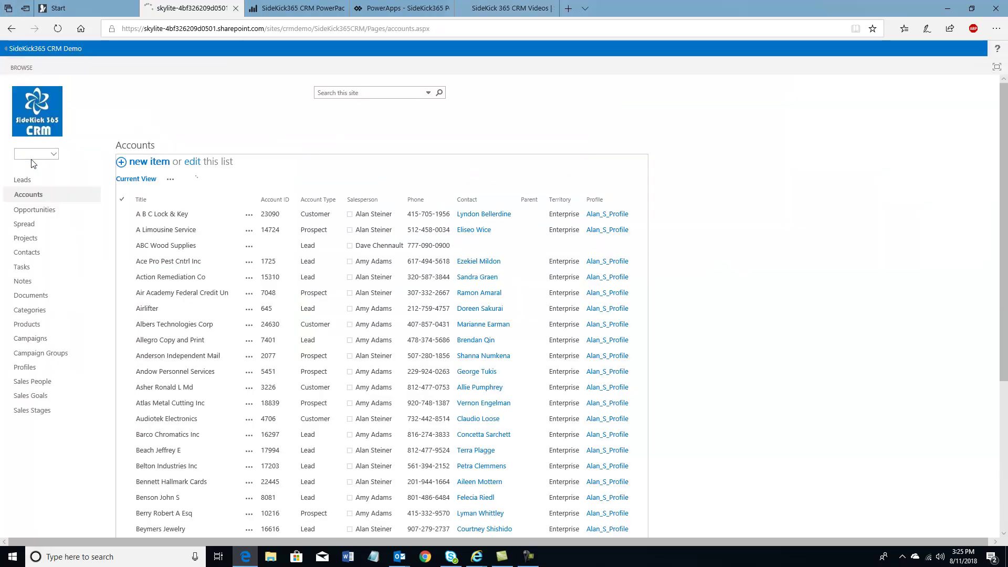
# Open the Accounts list settings from the LIST ribbon and browse its columns
pyautogui.click(122, 217)
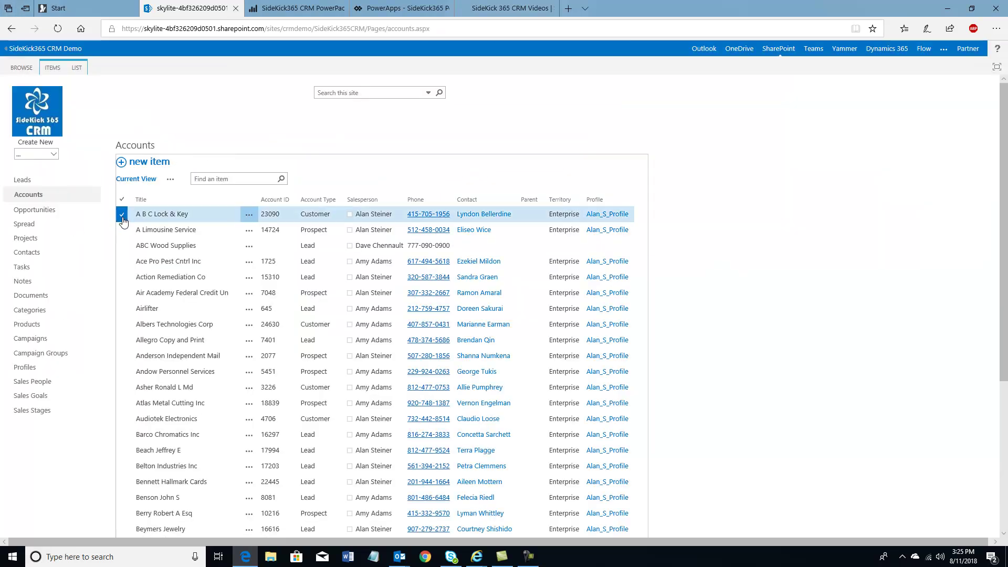
pyautogui.click(81, 68)
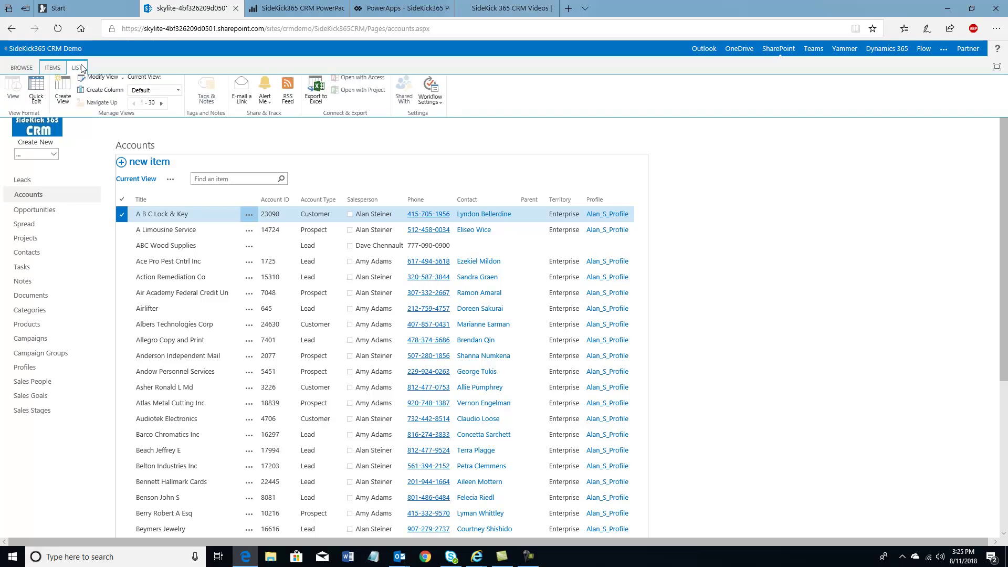
pyautogui.click(88, 84)
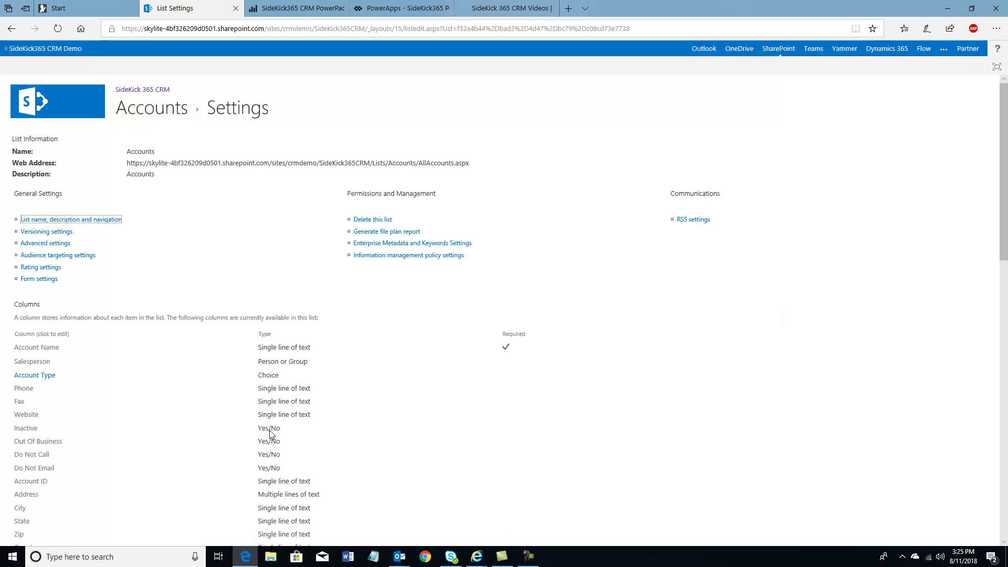
pyautogui.scroll(-5, 275, 365)
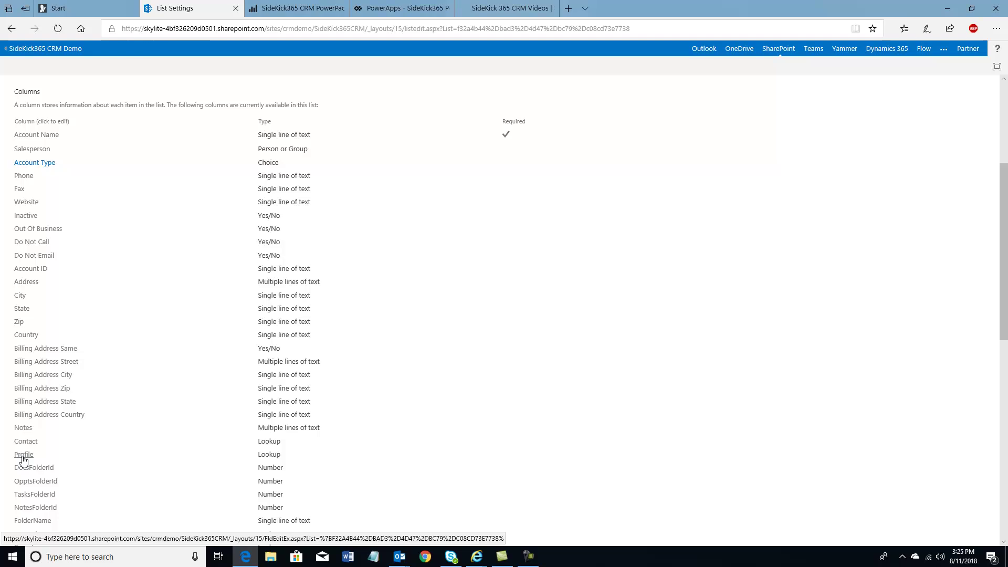
pyautogui.scroll(-1, 23, 460)
pyautogui.scroll(-1, 23, 460)
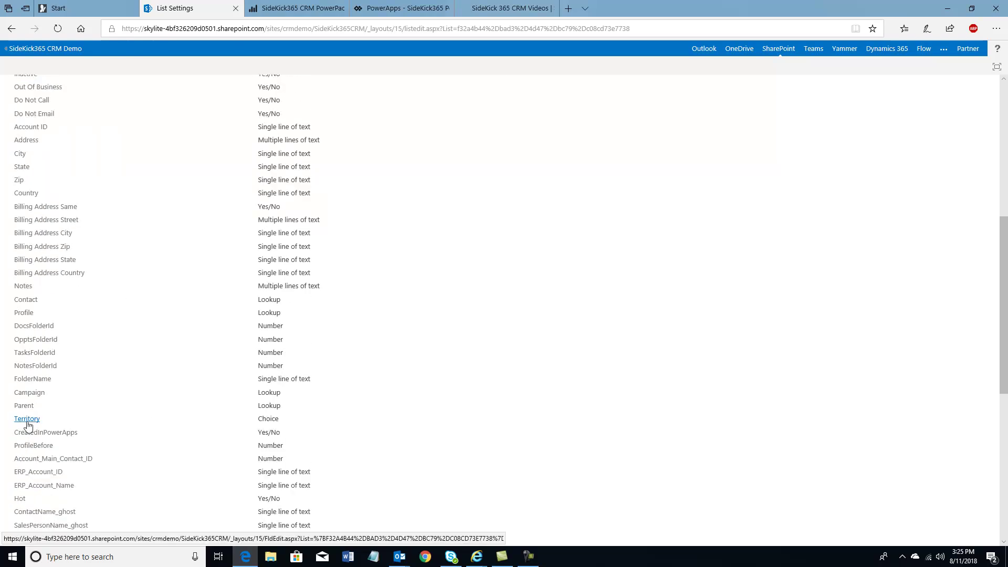
pyautogui.scroll(-3, 28, 426)
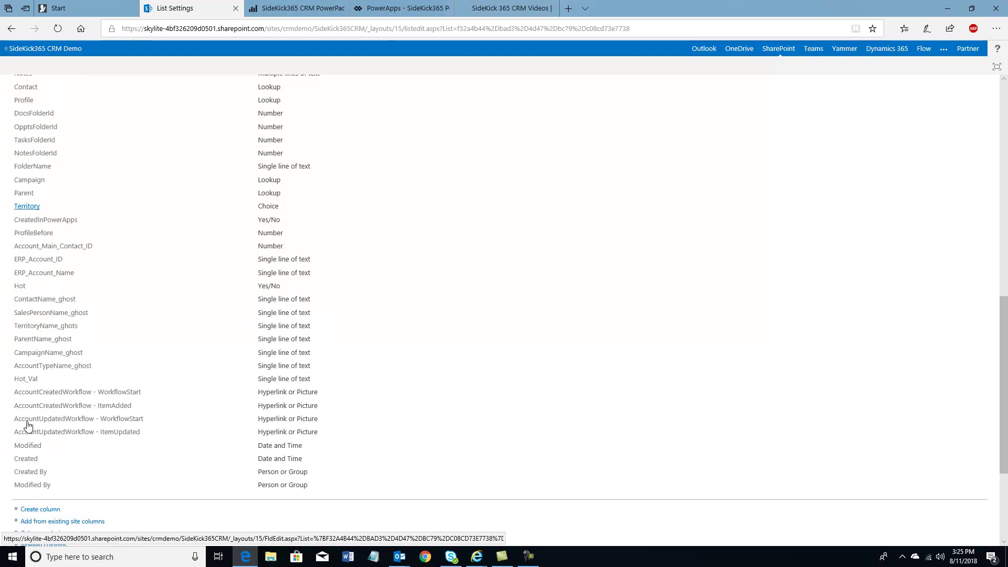
pyautogui.scroll(3, 28, 425)
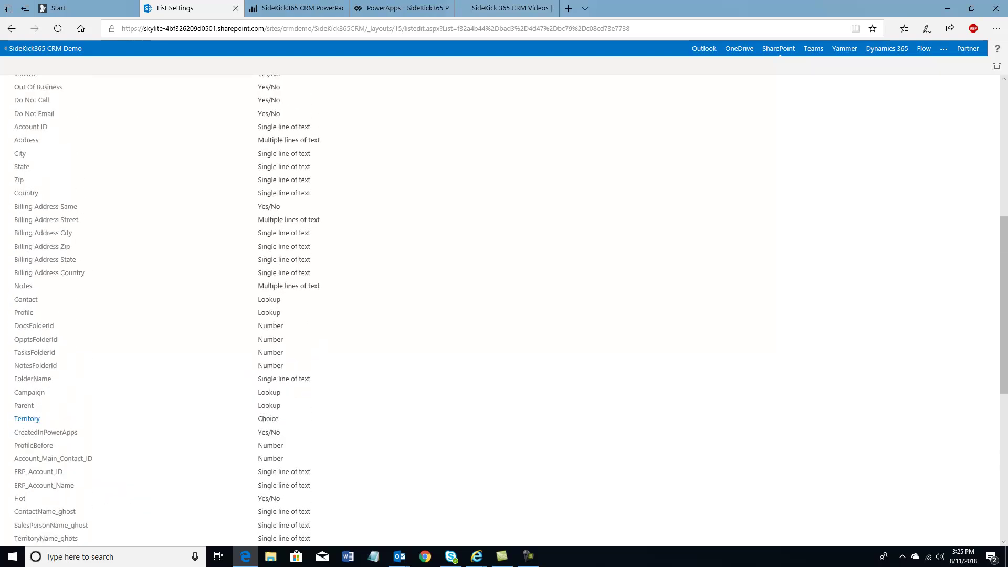
pyautogui.scroll(2, 252, 407)
# Add a fourth choice after Customer to the Account Type column and save it with OK
pyautogui.click(33, 163)
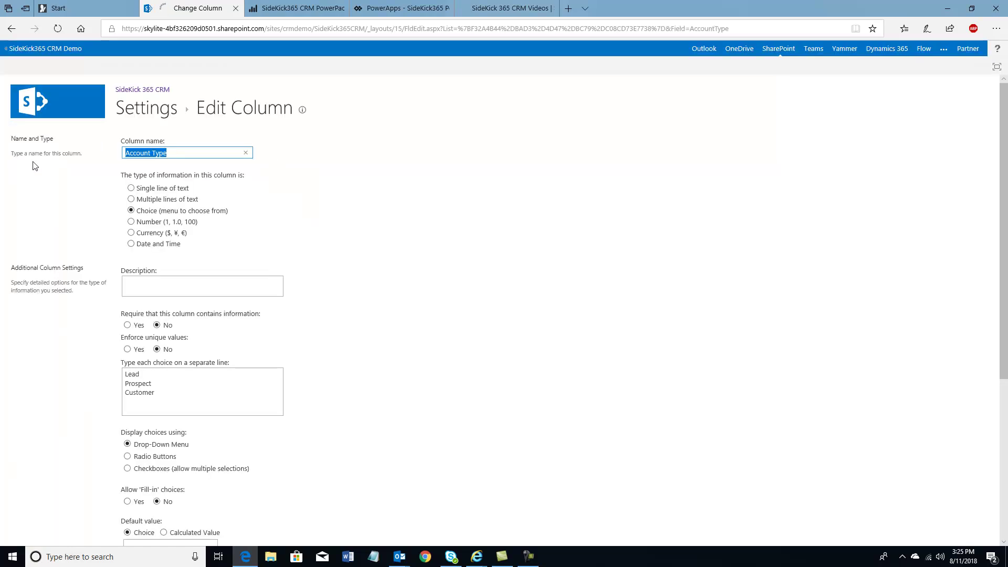
pyautogui.click(164, 393)
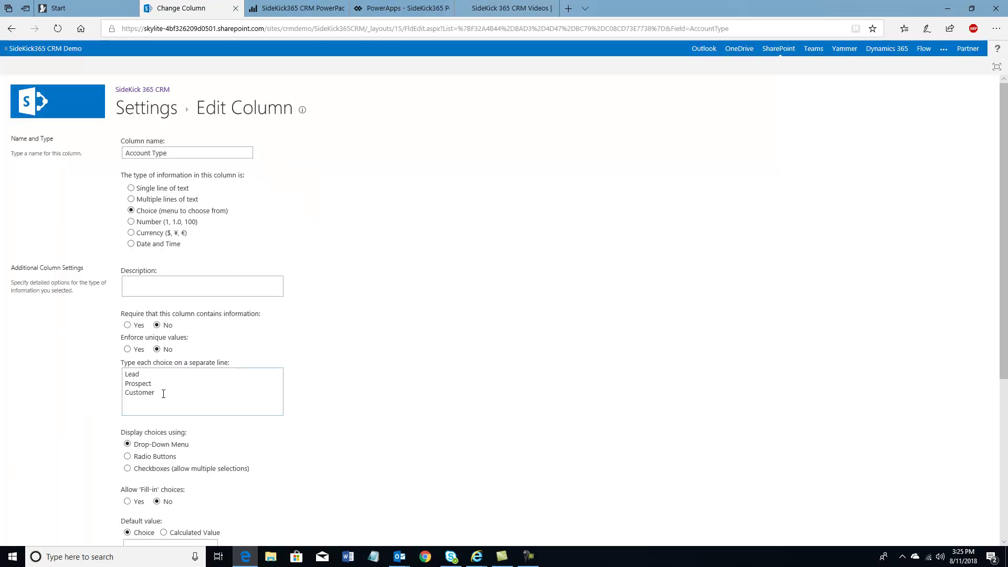
pyautogui.press('Return')
pyautogui.write('Dave')
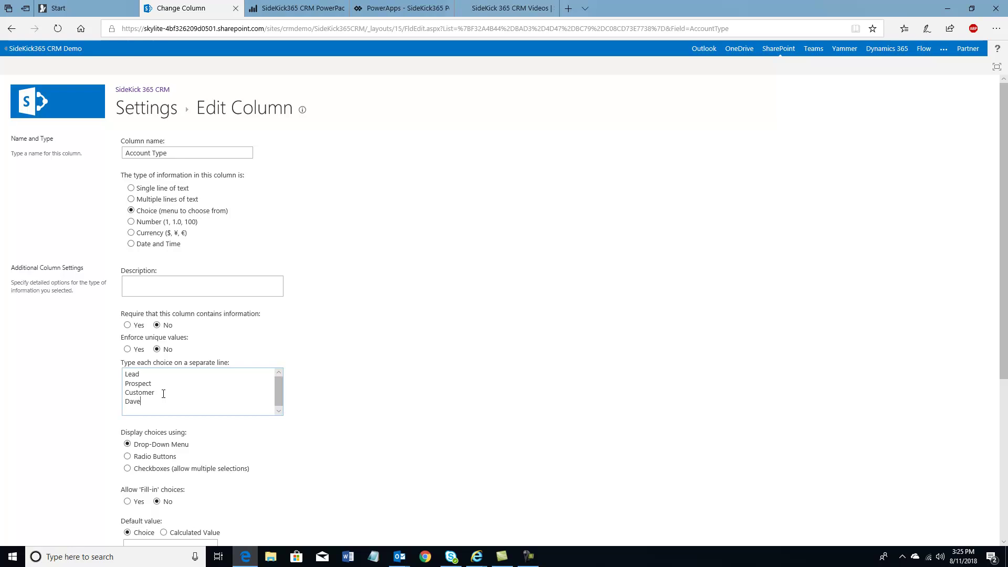
pyautogui.scroll(-4, 363, 226)
pyautogui.click(923, 527)
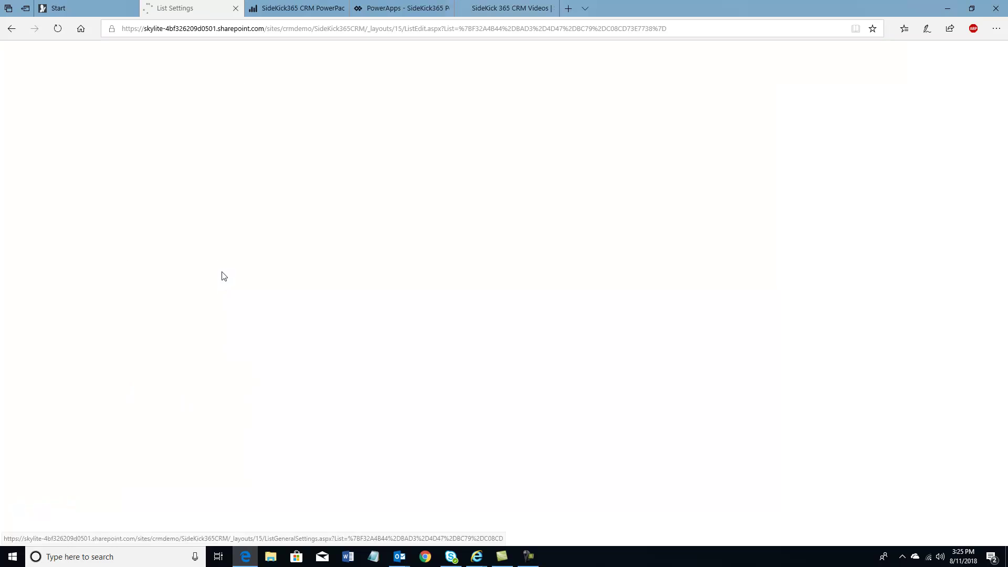
# From the CRM home page, start a new account and keep its Type as Lead
pyautogui.click(66, 93)
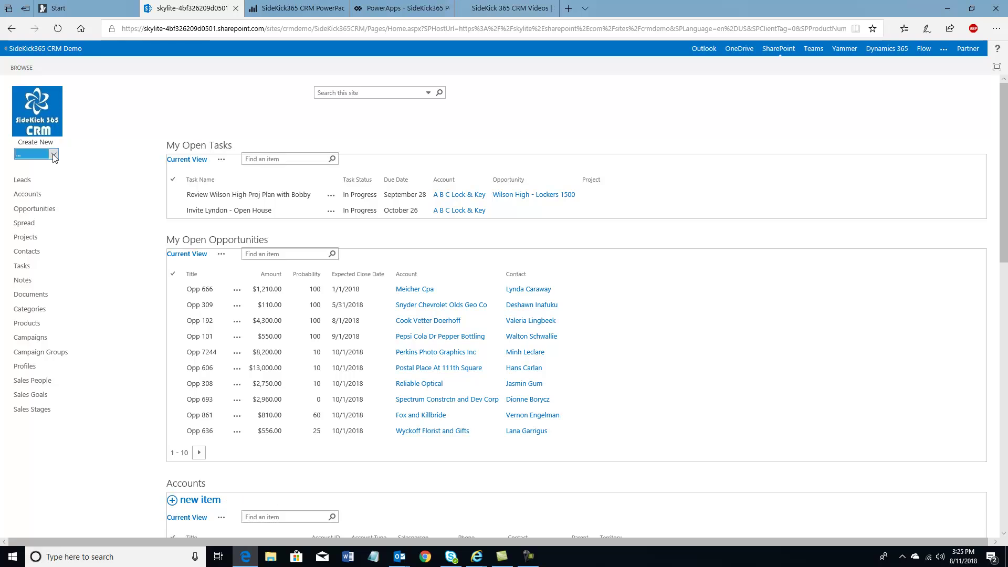
pyautogui.click(53, 154)
pyautogui.click(41, 166)
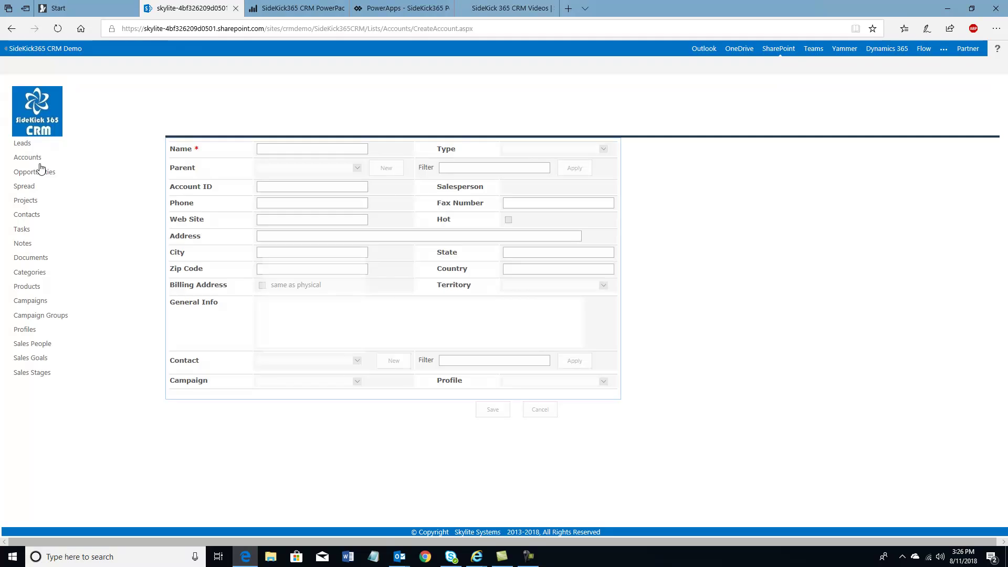
pyautogui.click(551, 149)
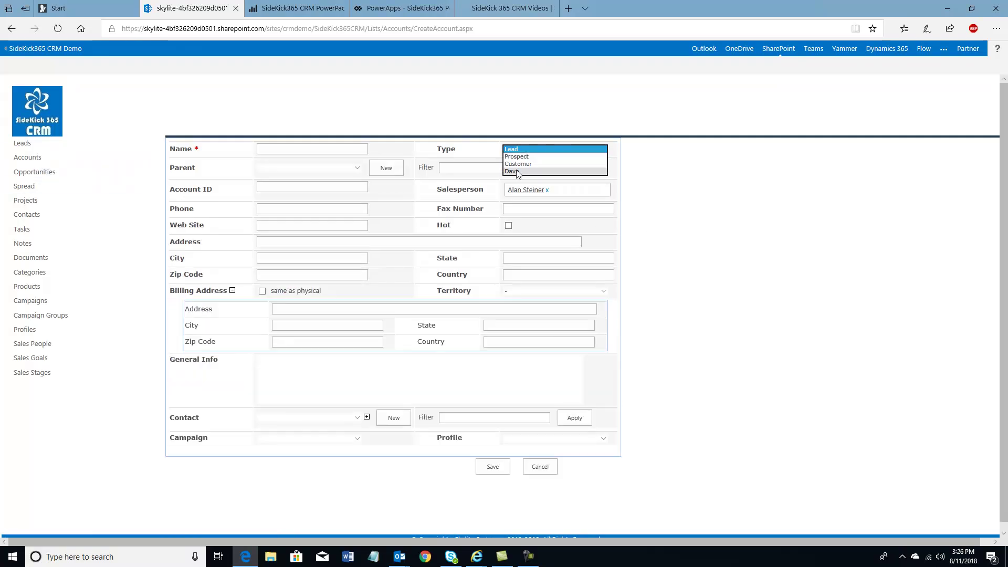
pyautogui.click(508, 120)
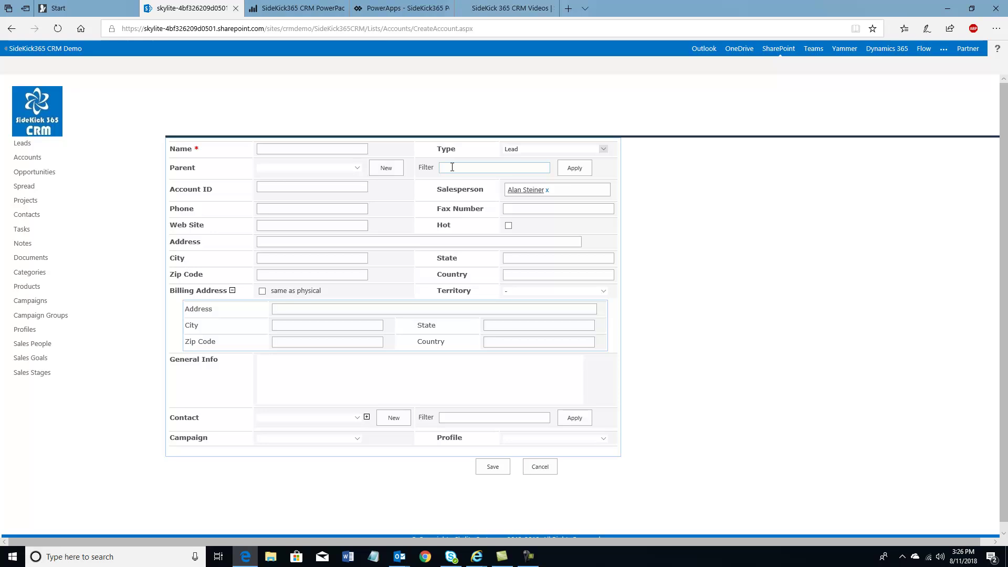
# Filter the parent account list and pick a Y account as the Parent
pyautogui.click(357, 169)
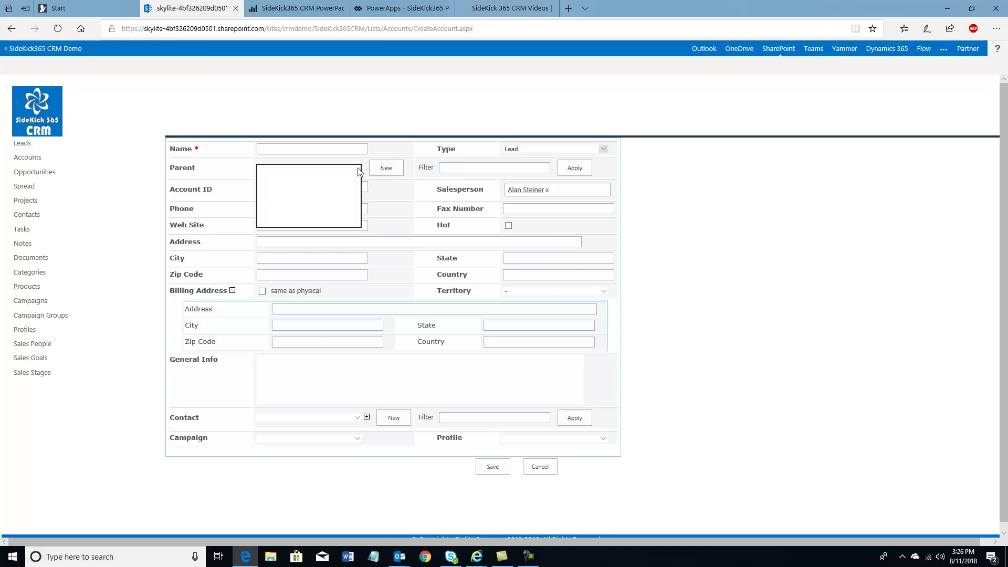
pyautogui.click(462, 165)
pyautogui.click(468, 167)
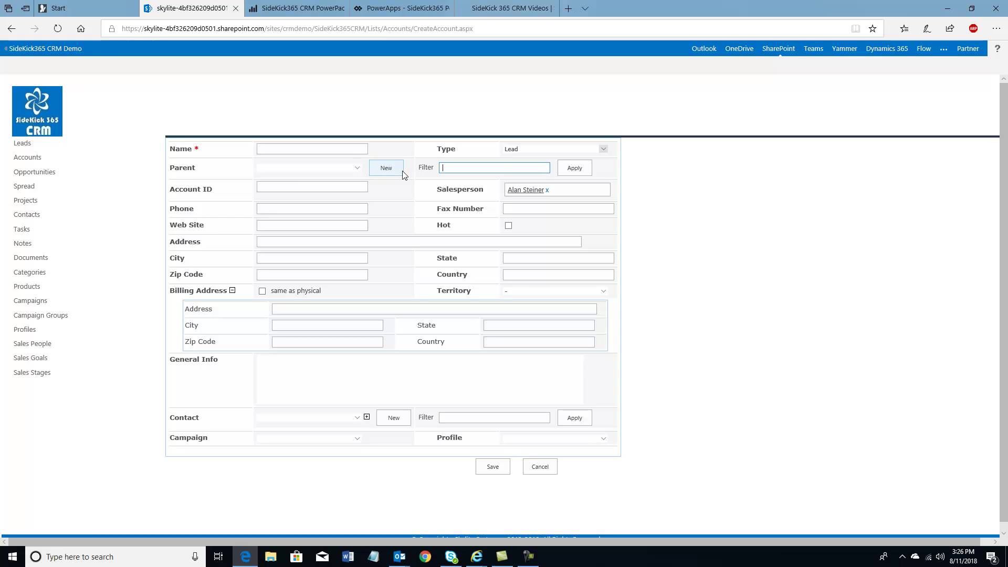
pyautogui.click(576, 169)
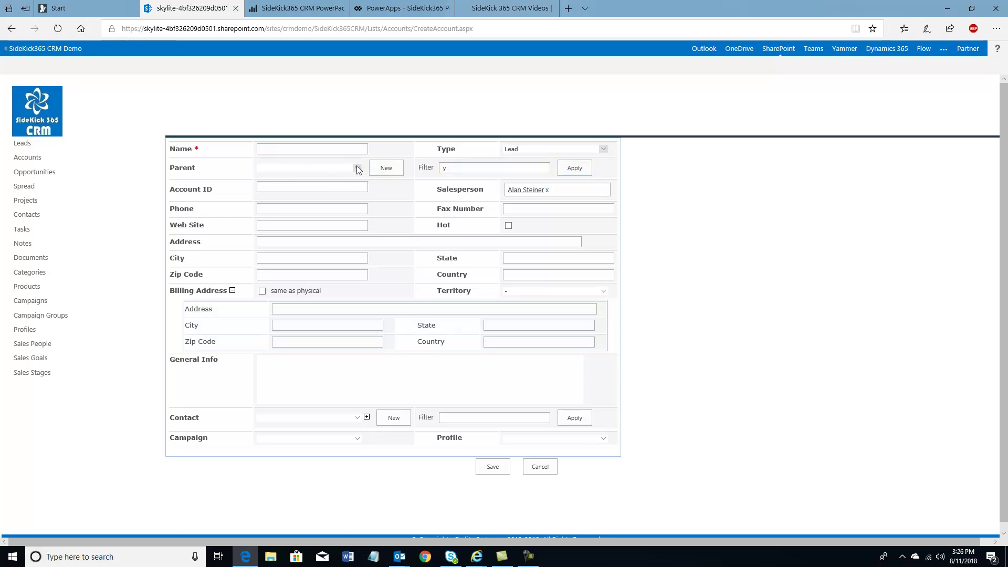
pyautogui.click(356, 168)
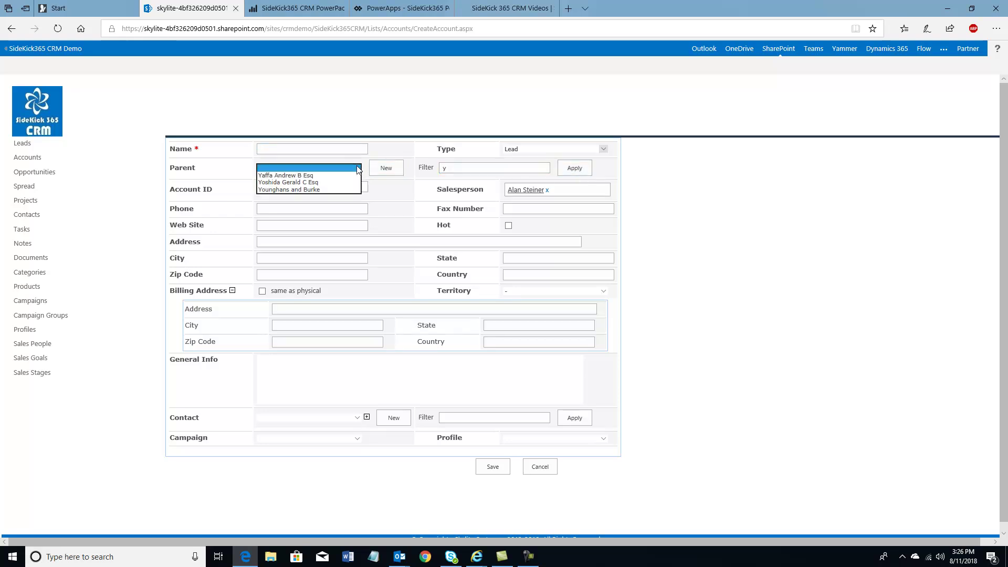
pyautogui.click(277, 183)
# Refilter parent accounts on 'g' and set the Parent to Goodwill Speciality Co
pyautogui.moveTo(454, 166); pyautogui.dragTo(437, 167)
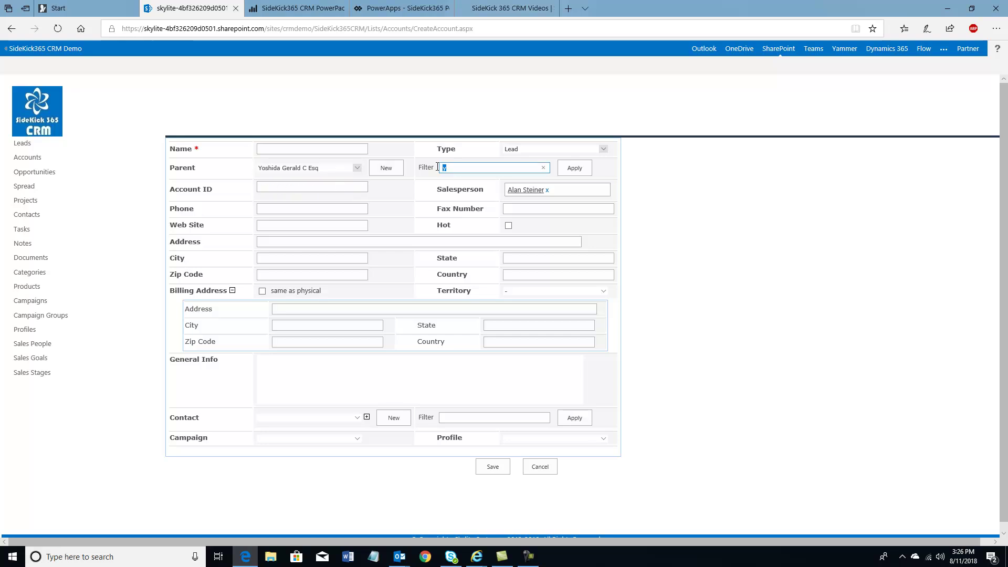
pyautogui.write('g')
pyautogui.click(571, 169)
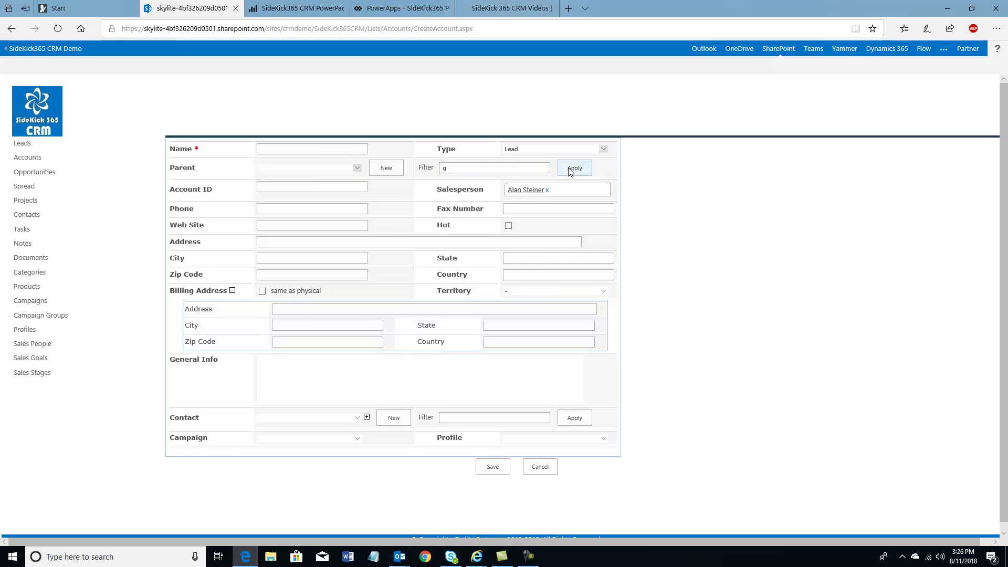
pyautogui.click(356, 167)
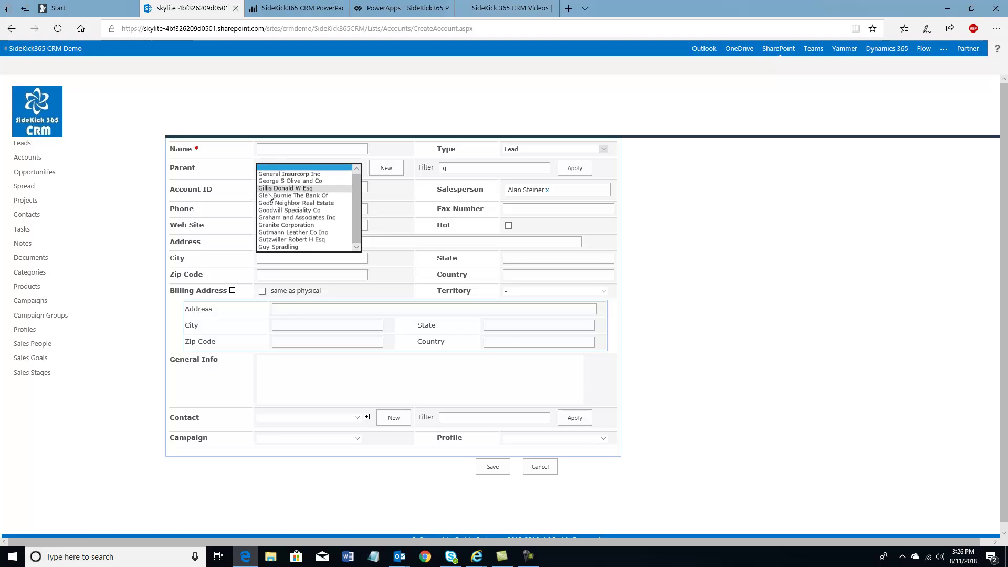
pyautogui.click(289, 211)
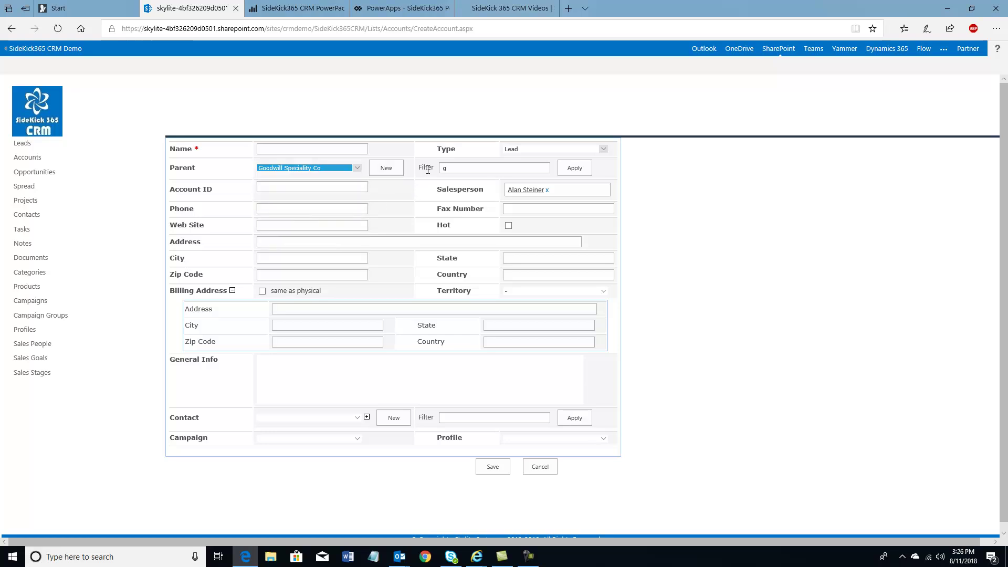
pyautogui.click(451, 165)
pyautogui.doubleClick(450, 168)
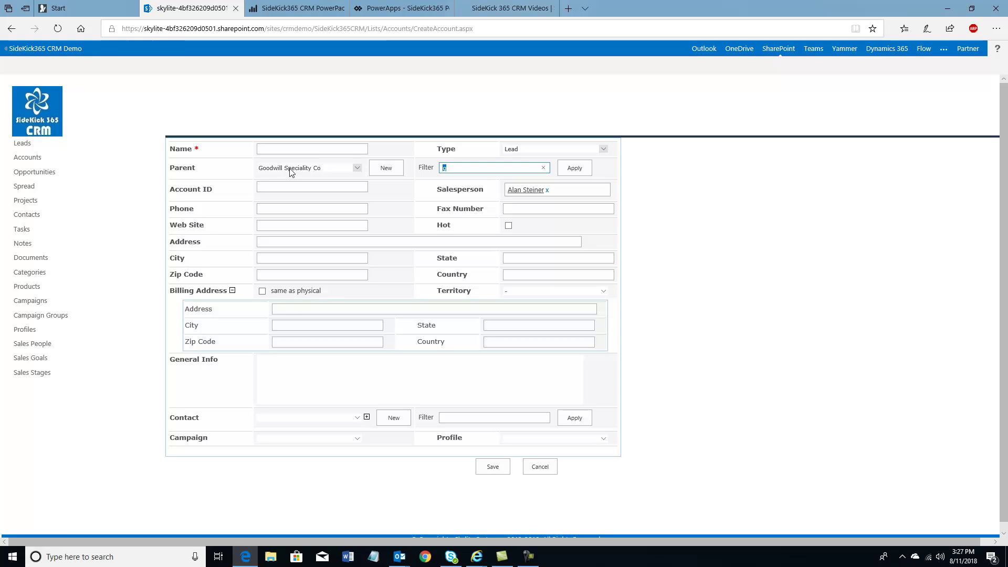
# Fill in the physical street address ('123 M…'), city, and state 'ca'
pyautogui.click(276, 242)
pyautogui.write('123 M')
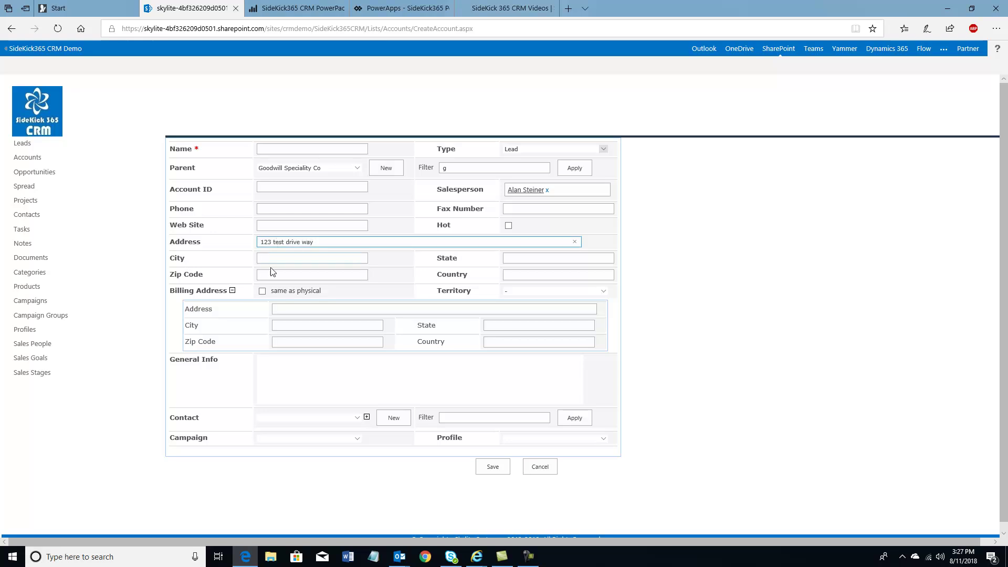
pyautogui.click(274, 259)
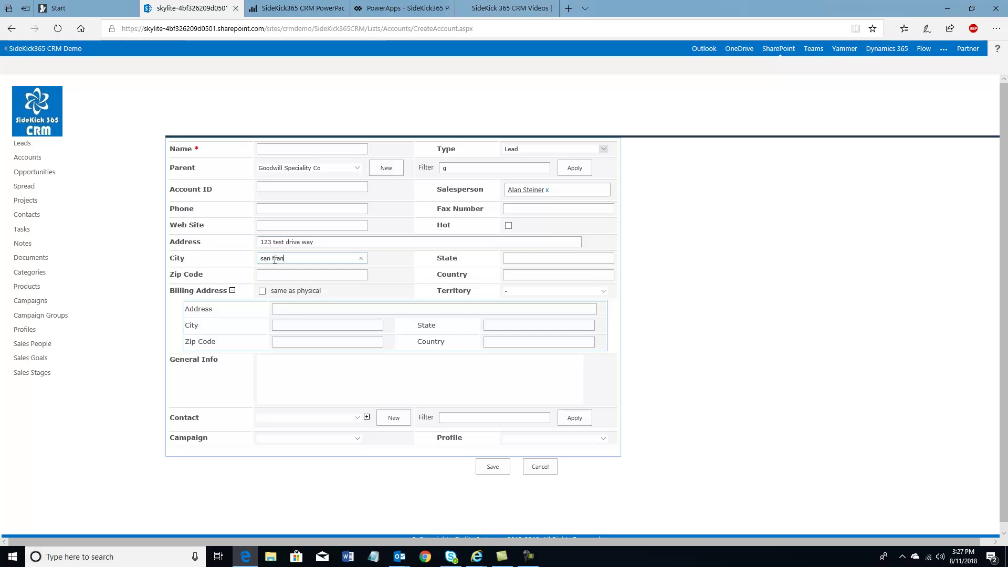
pyautogui.click(529, 259)
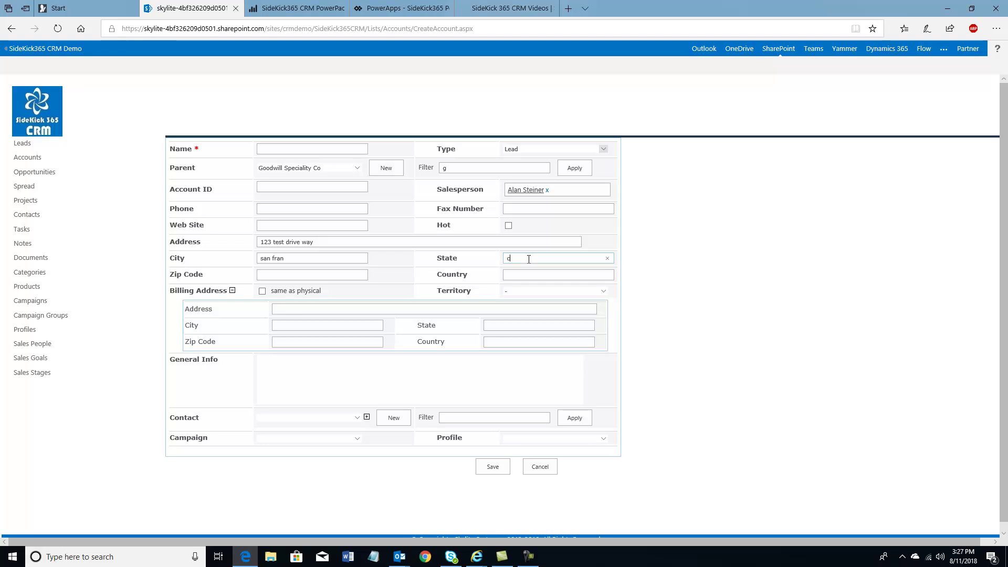
pyautogui.write('ca')
pyautogui.click(262, 291)
pyautogui.click(262, 291)
pyautogui.moveTo(329, 311); pyautogui.dragTo(262, 311)
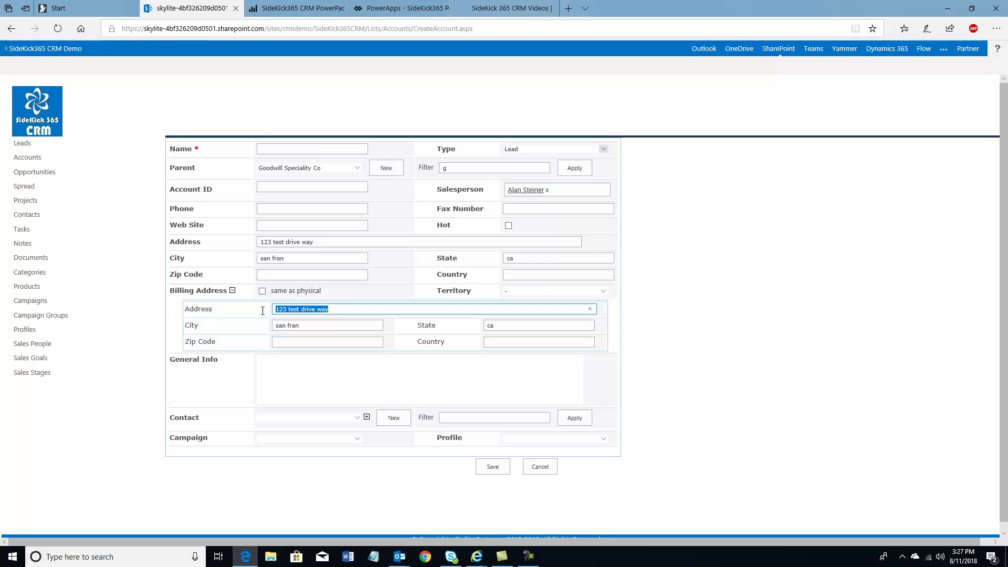
pyautogui.press('BackSpace')
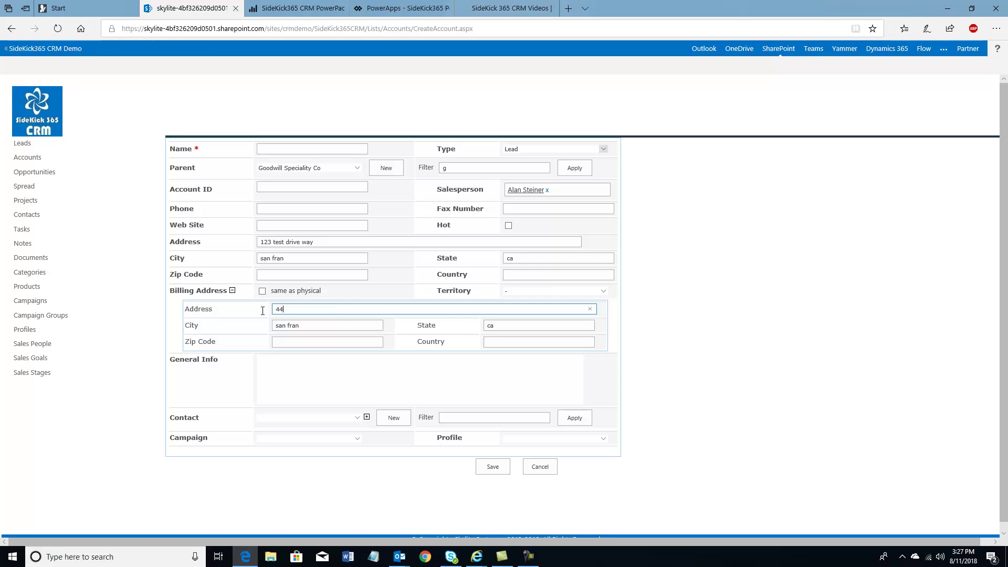
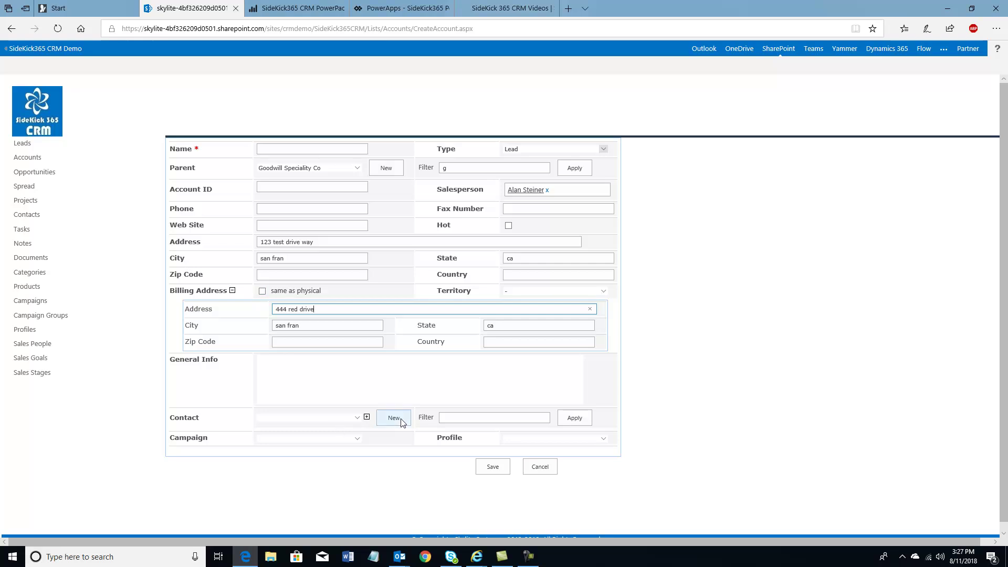
pyautogui.click(475, 417)
pyautogui.write('z')
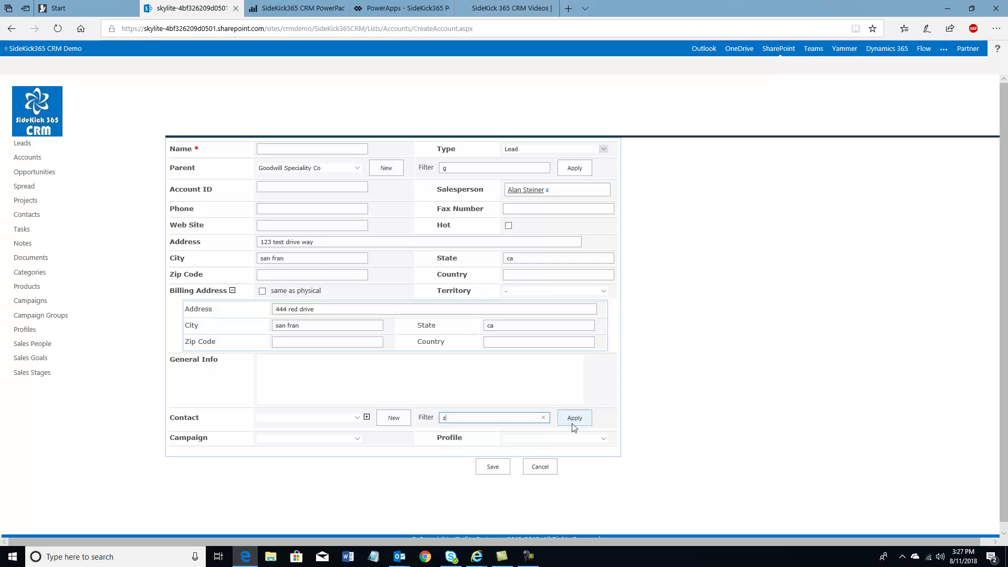
pyautogui.click(575, 422)
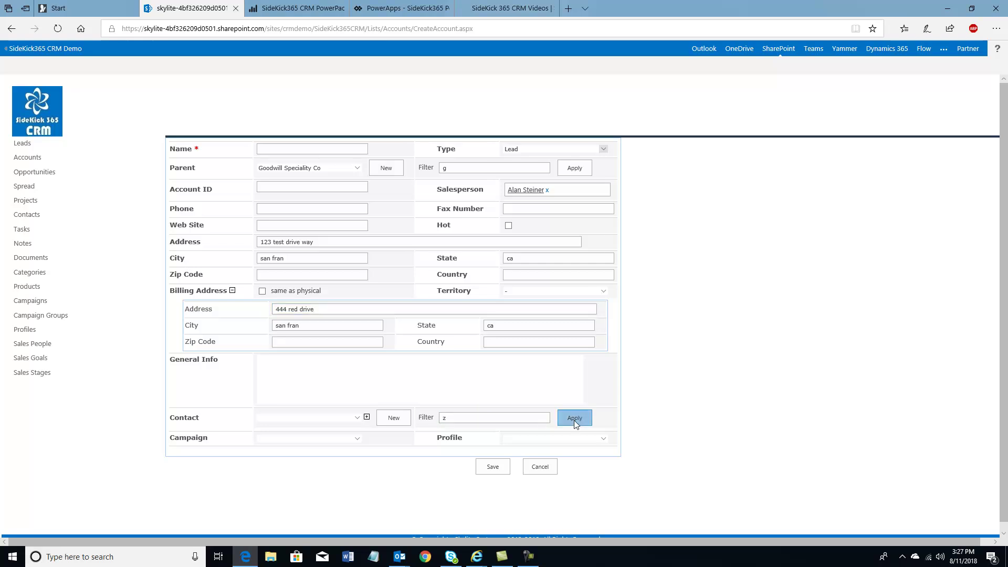
pyautogui.click(356, 419)
pyautogui.click(290, 426)
pyautogui.click(366, 417)
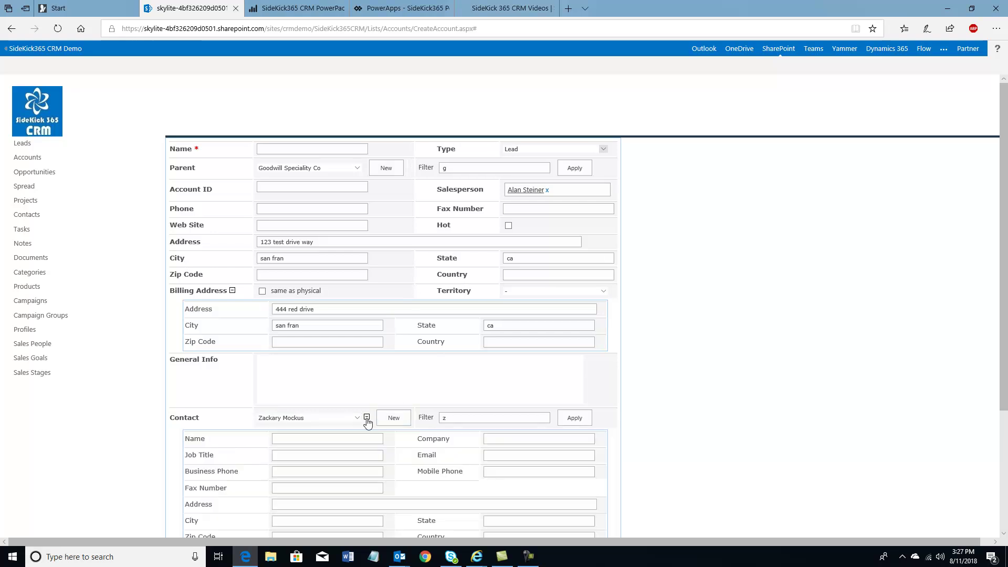
pyautogui.scroll(-3, 323, 448)
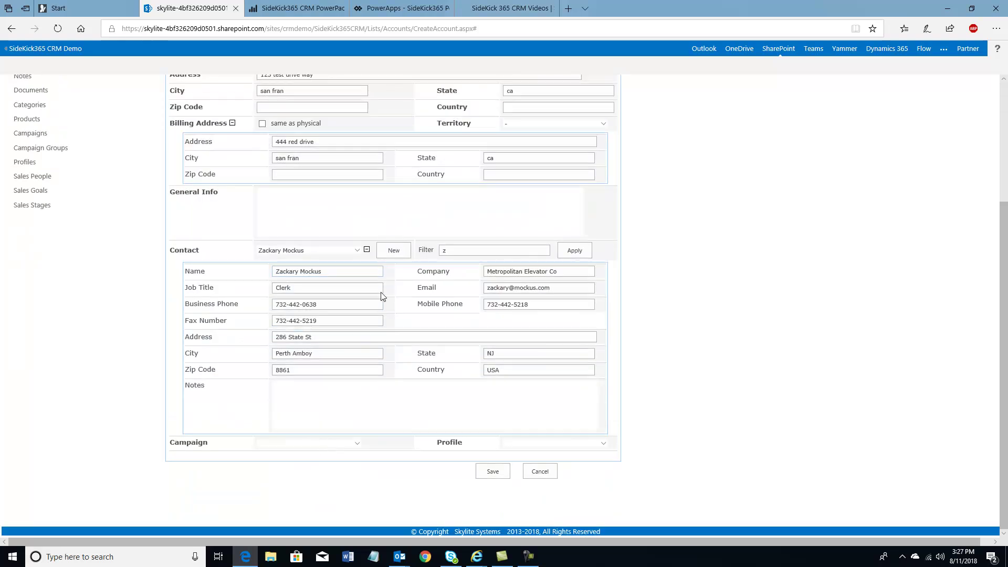
pyautogui.click(367, 251)
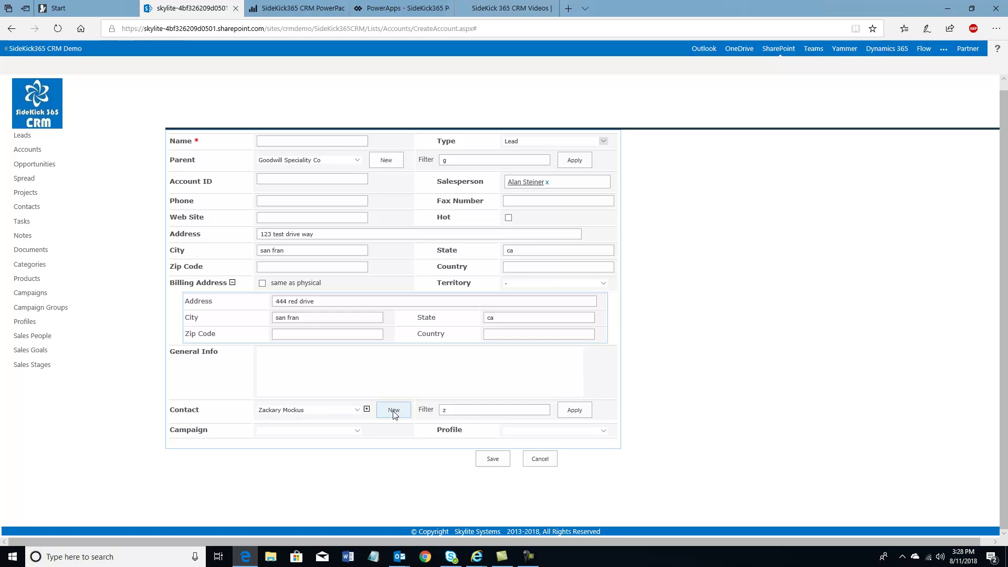
# Create a new contact with a name and the note 'good guy', saving it into the Contact field
pyautogui.click(394, 413)
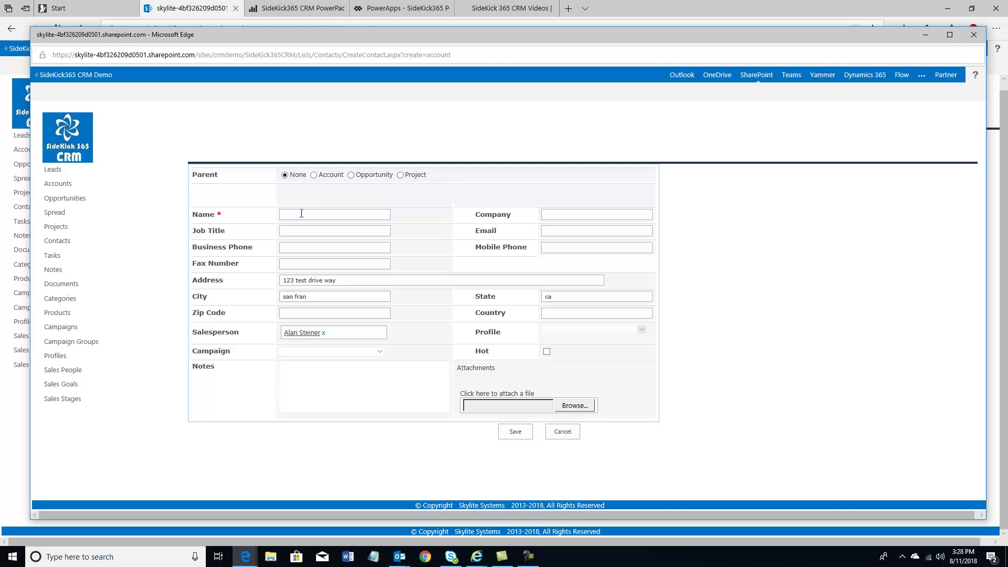
pyautogui.press('Tab')
pyautogui.click(335, 379)
pyautogui.write('good guy')
pyautogui.click(519, 436)
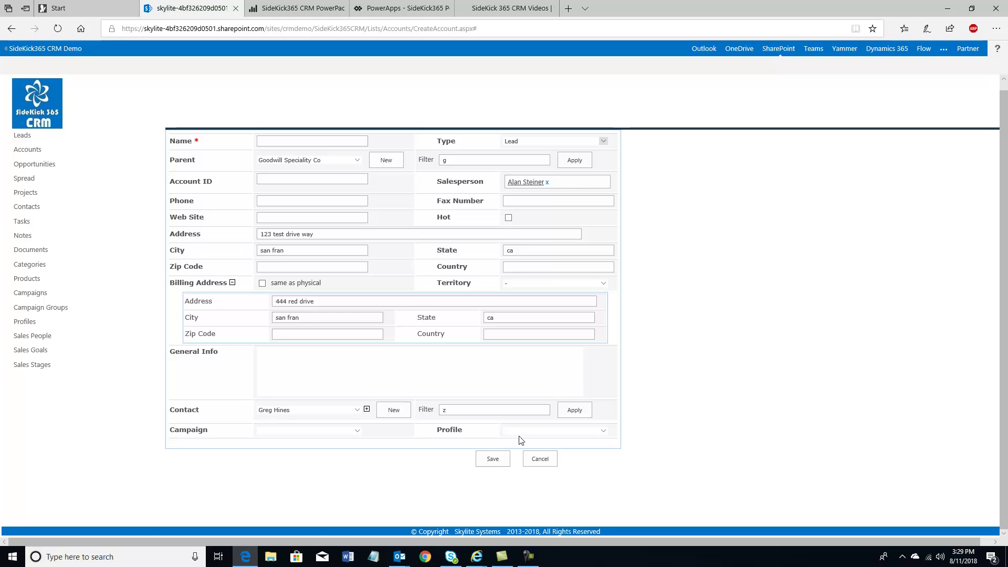
# Briefly review the new contact's details, then cancel the new account to return home
pyautogui.click(367, 410)
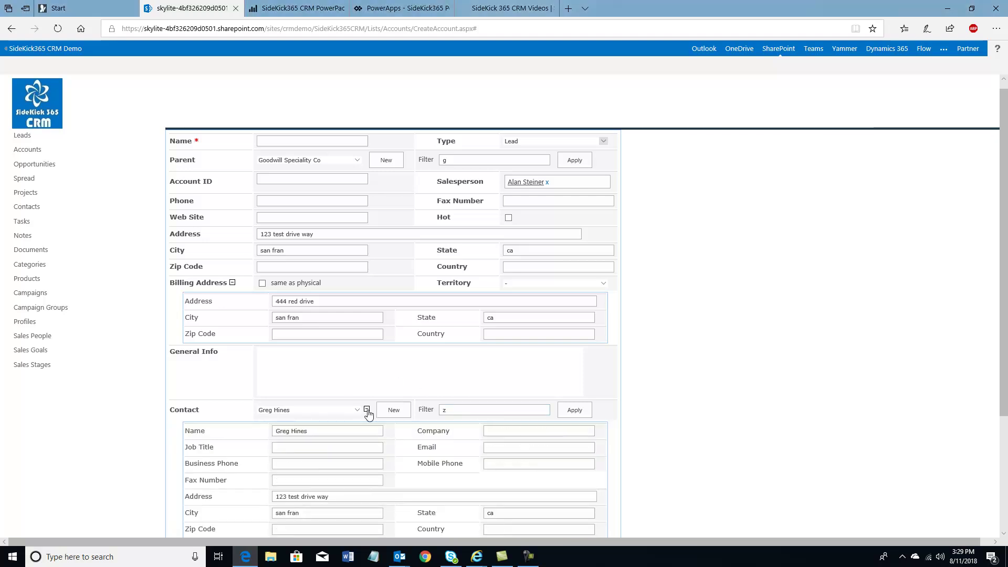
pyautogui.click(304, 449)
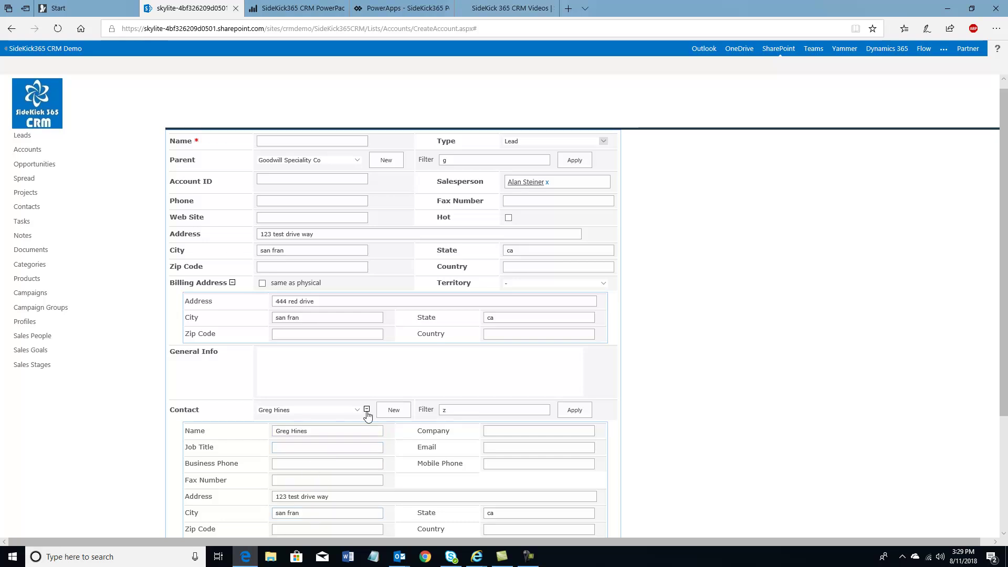
pyautogui.click(367, 410)
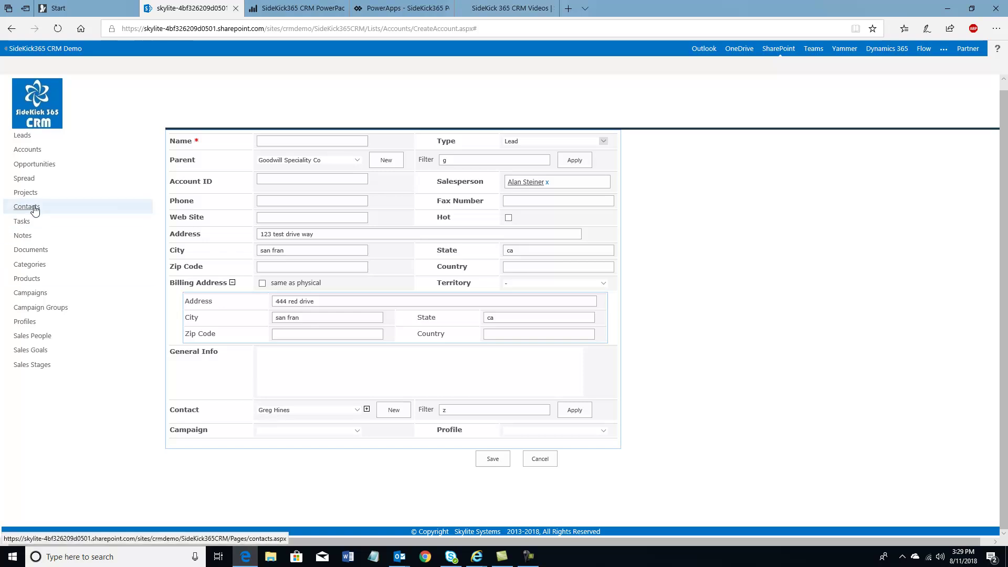
pyautogui.click(536, 462)
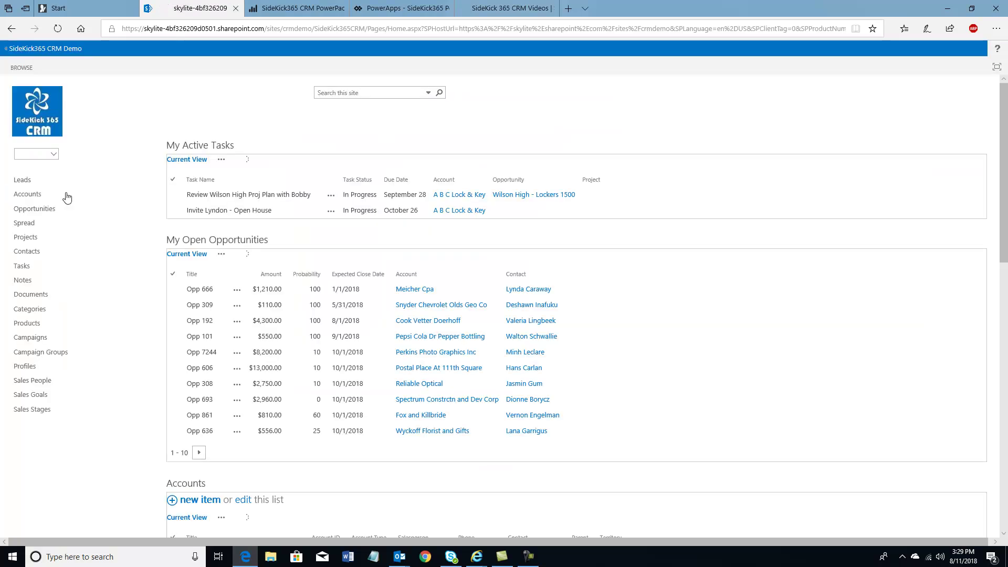
# Start a new opportunity '100 red tails hawks' with status 4-Evaluating and amount 5000
pyautogui.click(54, 155)
pyautogui.click(50, 183)
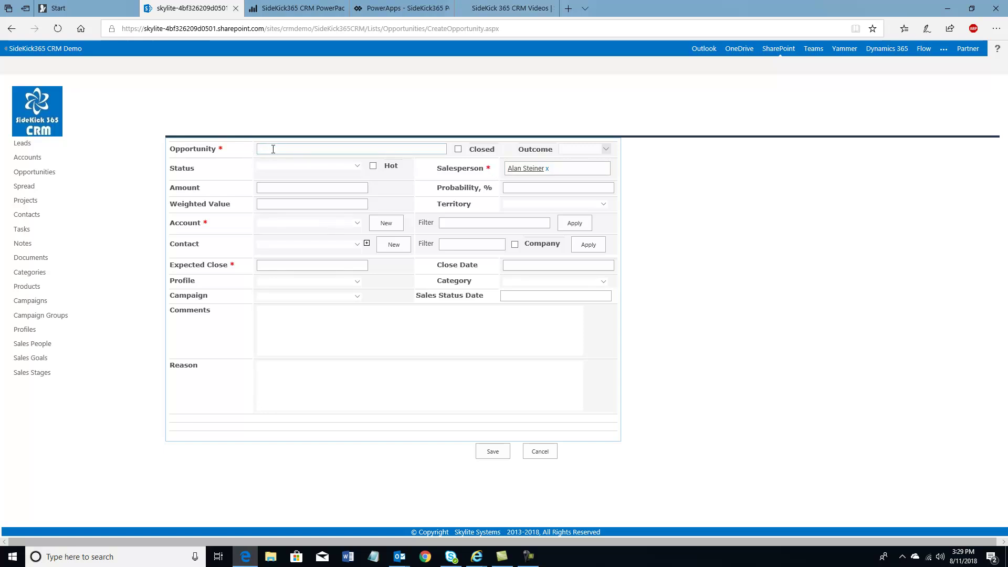
pyautogui.write('tails hawks')
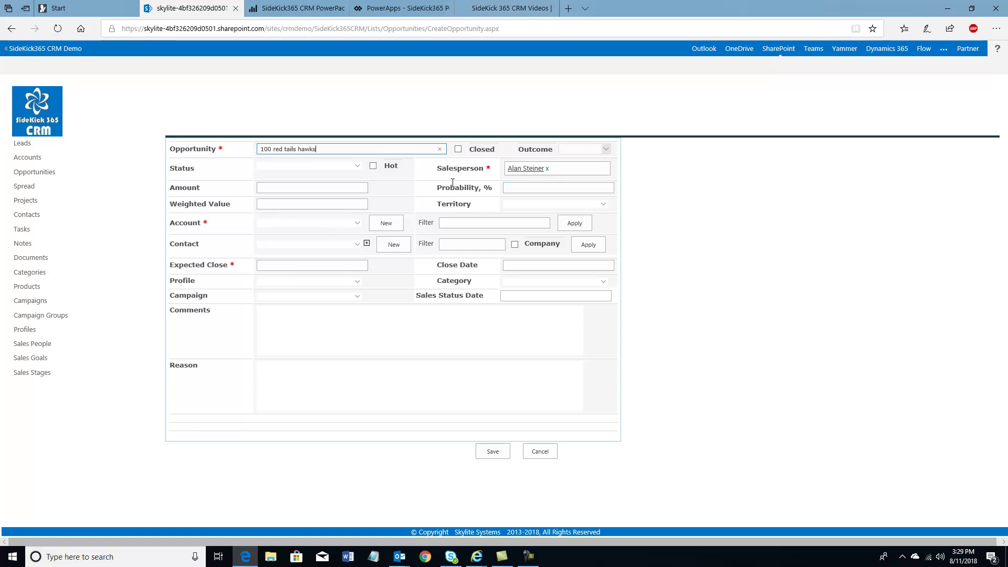
pyautogui.click(357, 166)
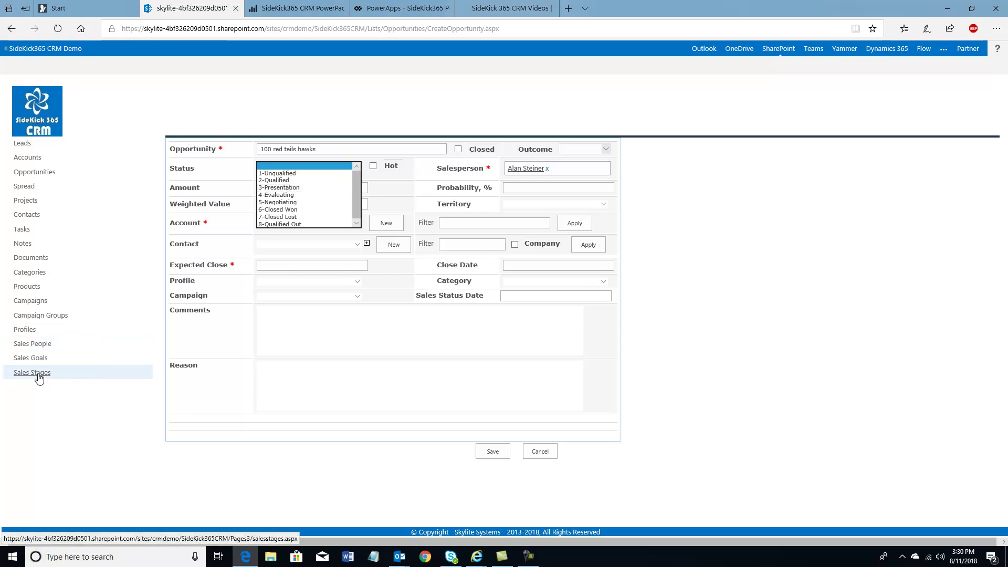
pyautogui.click(284, 195)
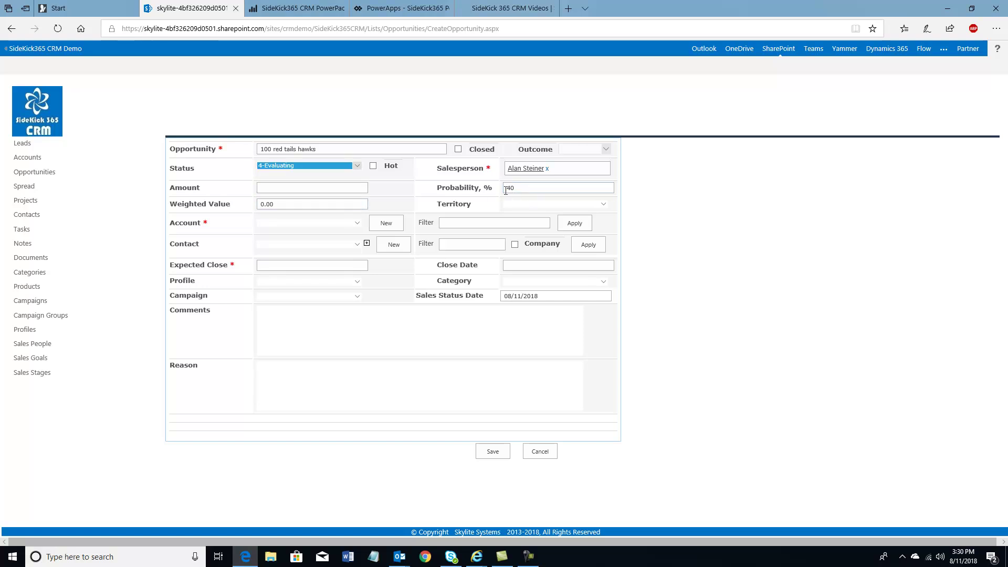
pyautogui.click(322, 185)
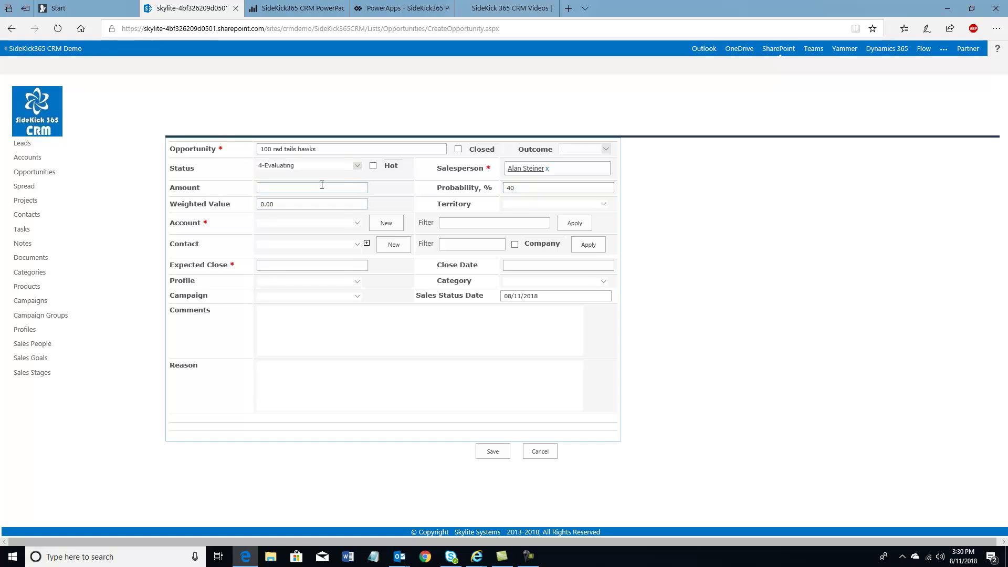
pyautogui.press('Tab')
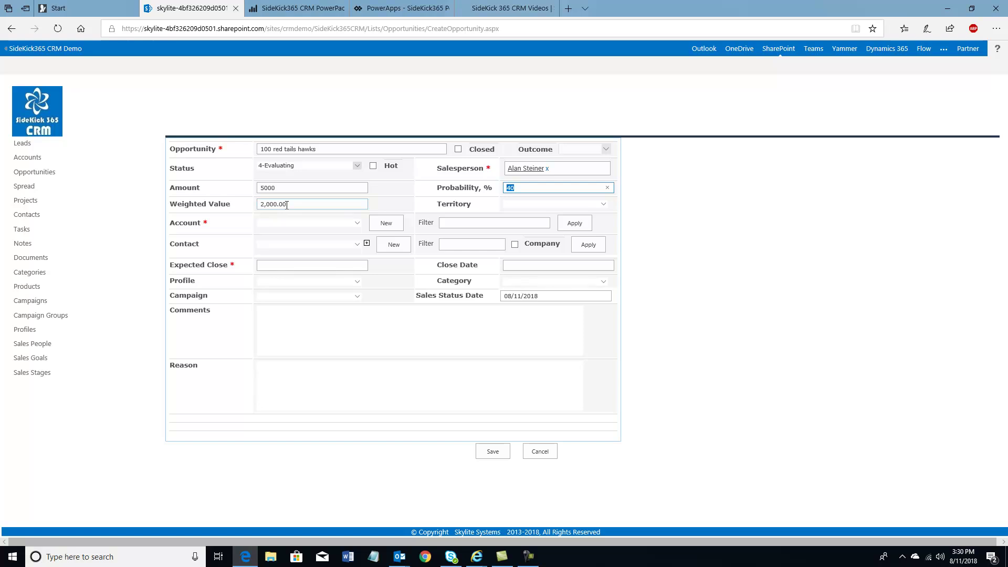
pyautogui.click(454, 221)
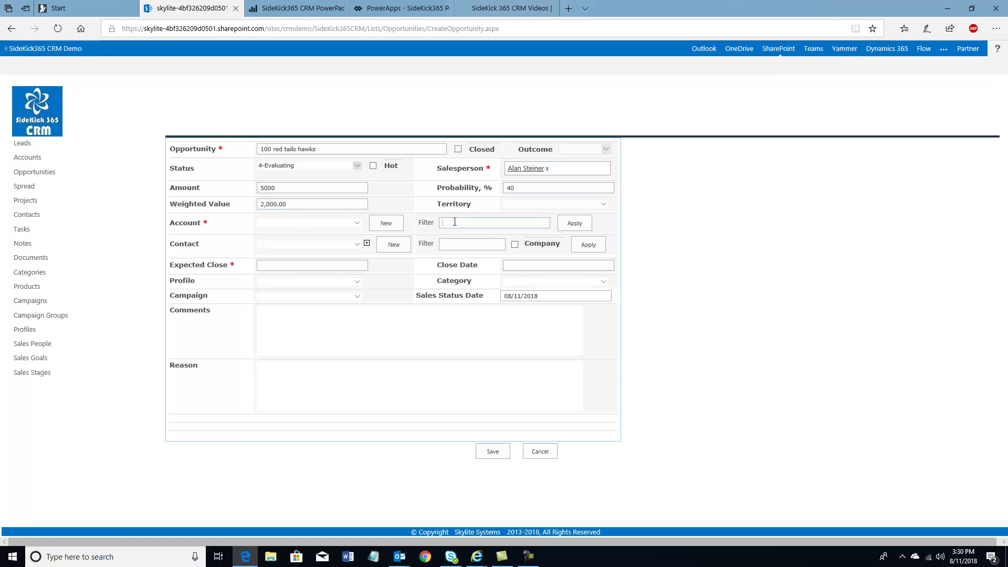
# Filter accounts on 'g', choose George S Olive and Co, and limit contacts to that company
pyautogui.click(359, 224)
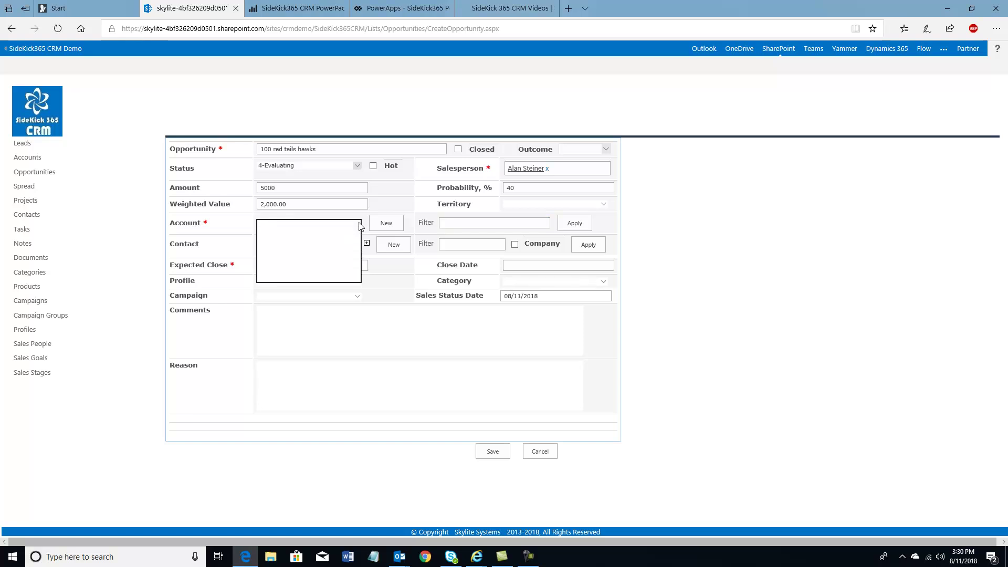
pyautogui.click(360, 225)
pyautogui.click(450, 222)
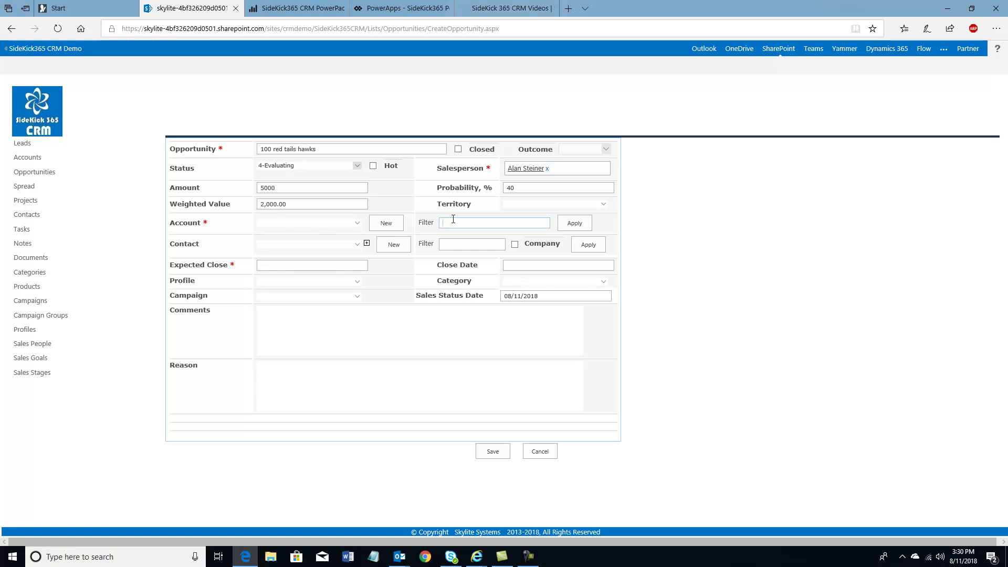
pyautogui.click(575, 224)
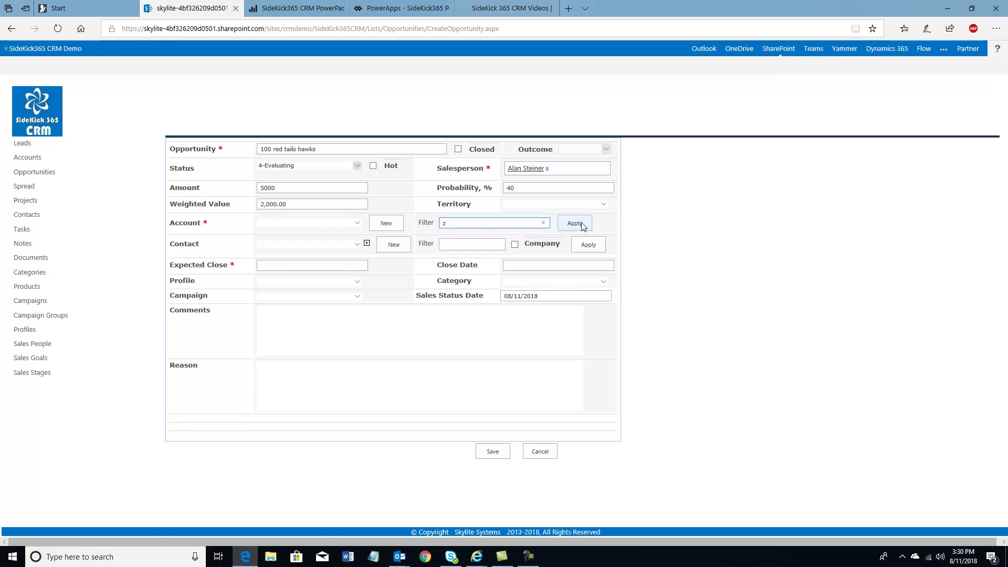
pyautogui.click(360, 225)
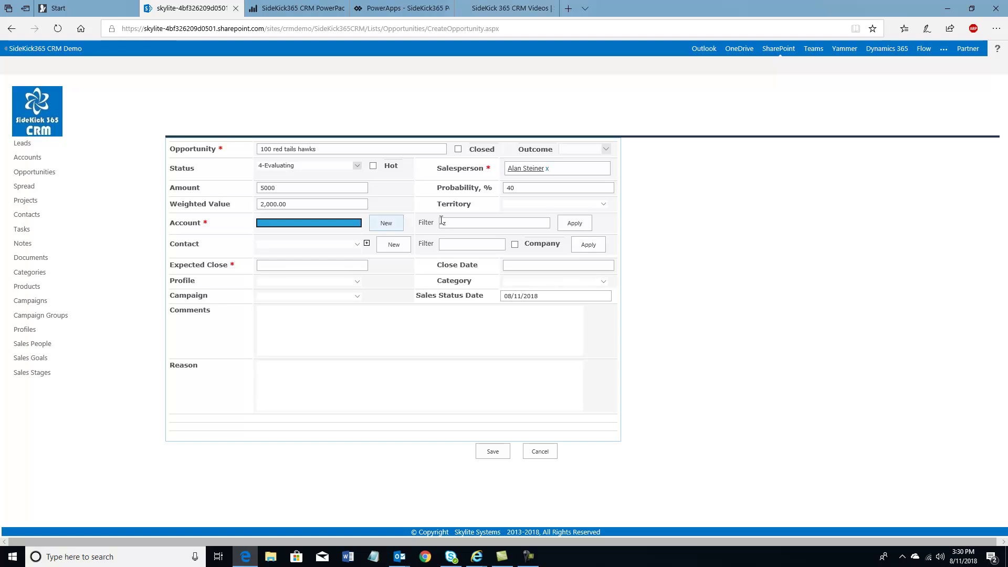
pyautogui.click(447, 223)
pyautogui.moveTo(448, 223); pyautogui.dragTo(439, 222)
pyautogui.write('g')
pyautogui.click(572, 224)
pyautogui.click(359, 225)
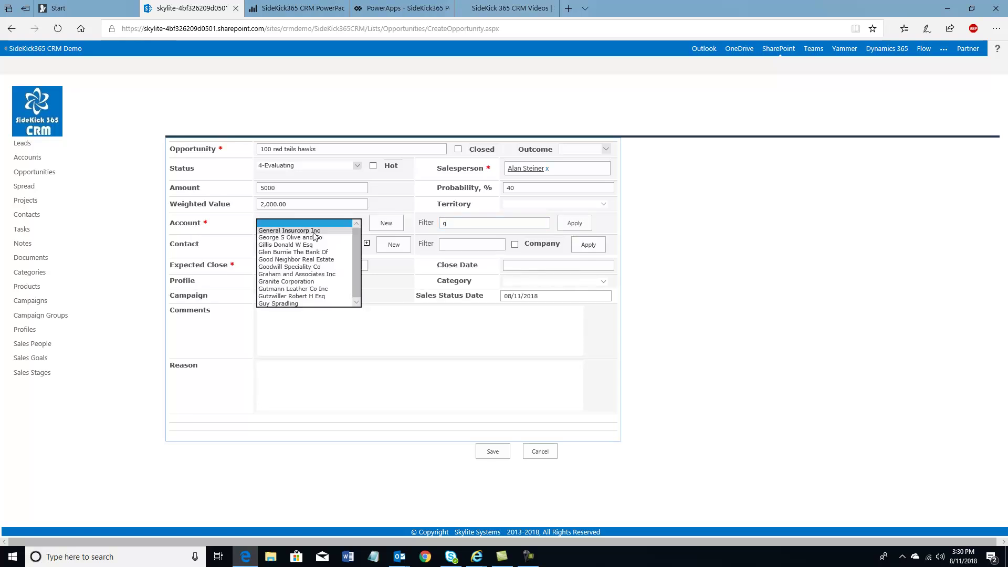
pyautogui.click(317, 238)
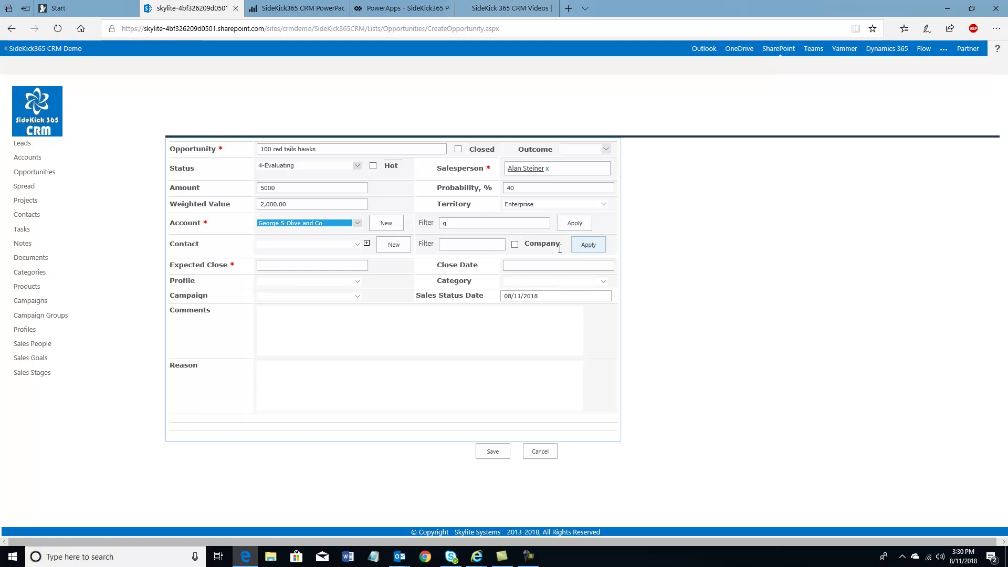
pyautogui.click(515, 244)
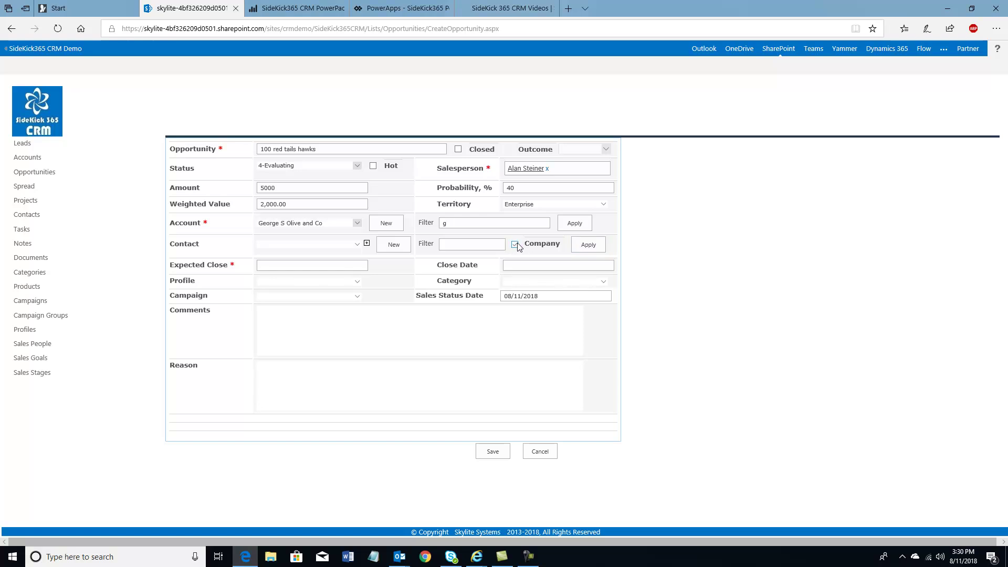
pyautogui.click(582, 246)
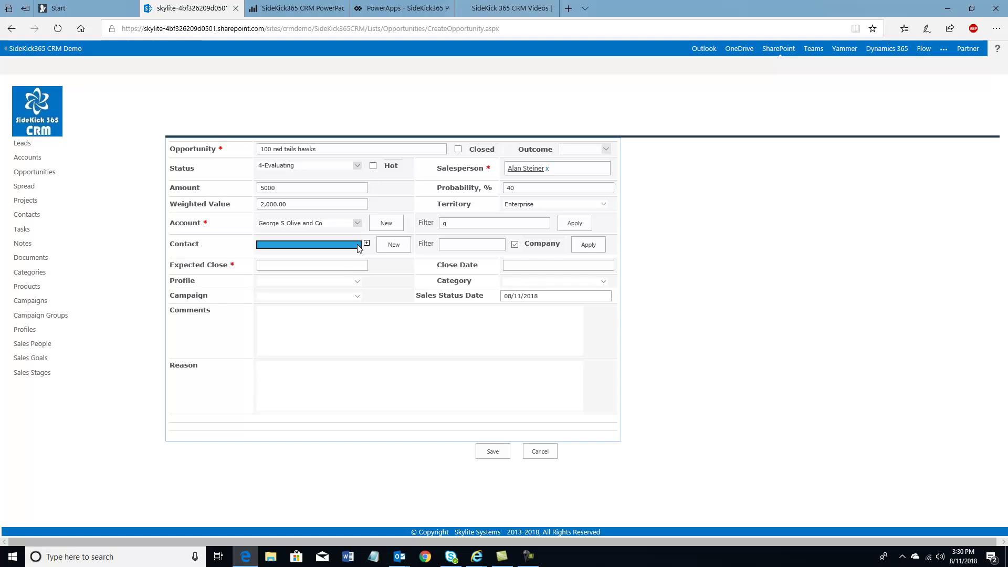
# Refilter accounts on 'a' and set the Account to A B C Lock & Key, contacts company-only
pyautogui.moveTo(454, 223); pyautogui.dragTo(406, 222)
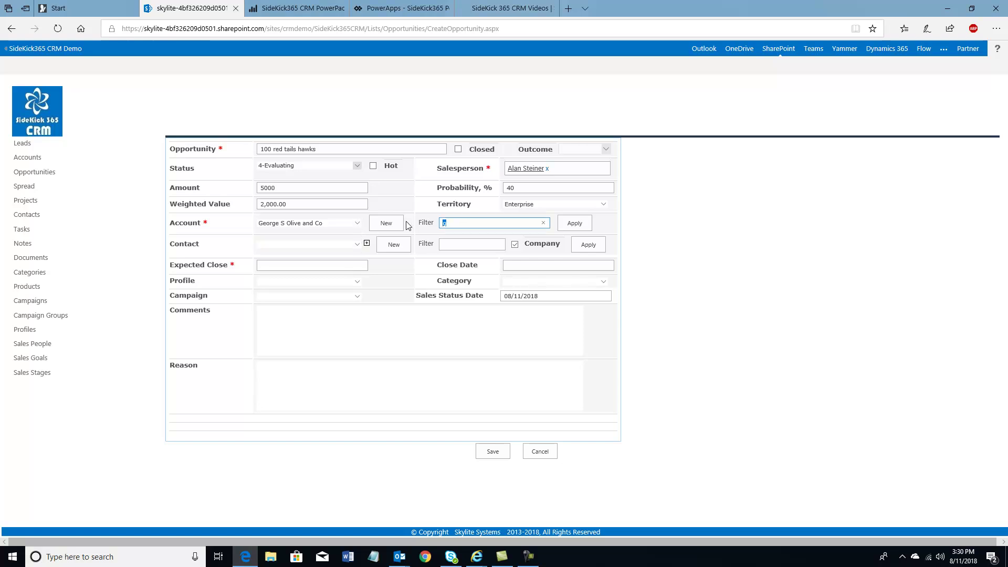
pyautogui.press('BackSpace')
pyautogui.click(576, 221)
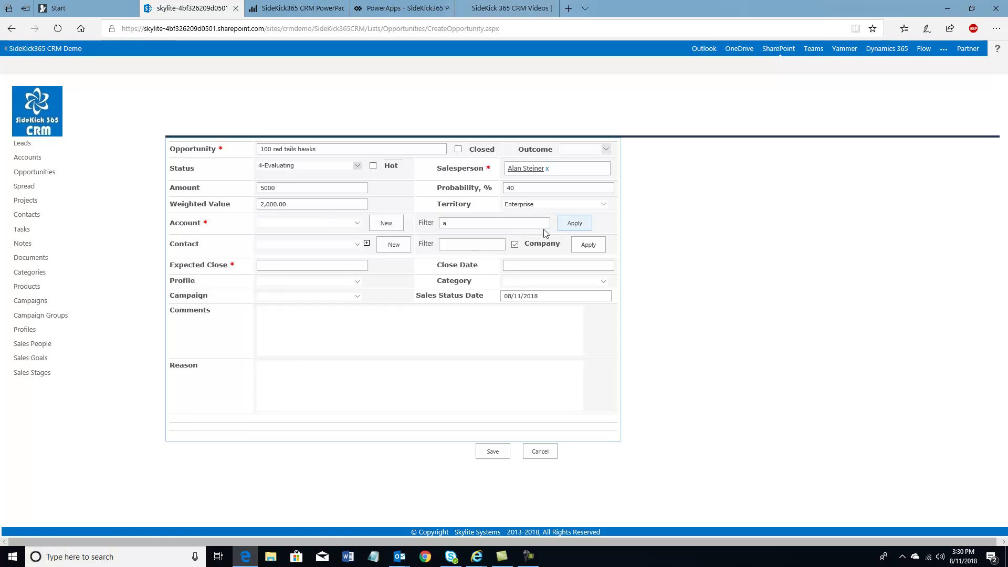
pyautogui.click(357, 223)
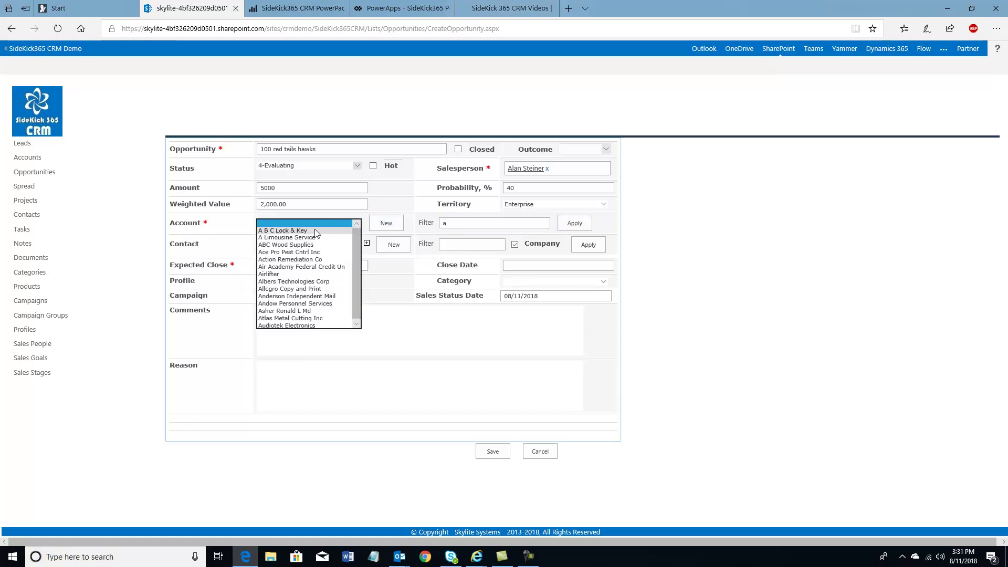
pyautogui.click(315, 231)
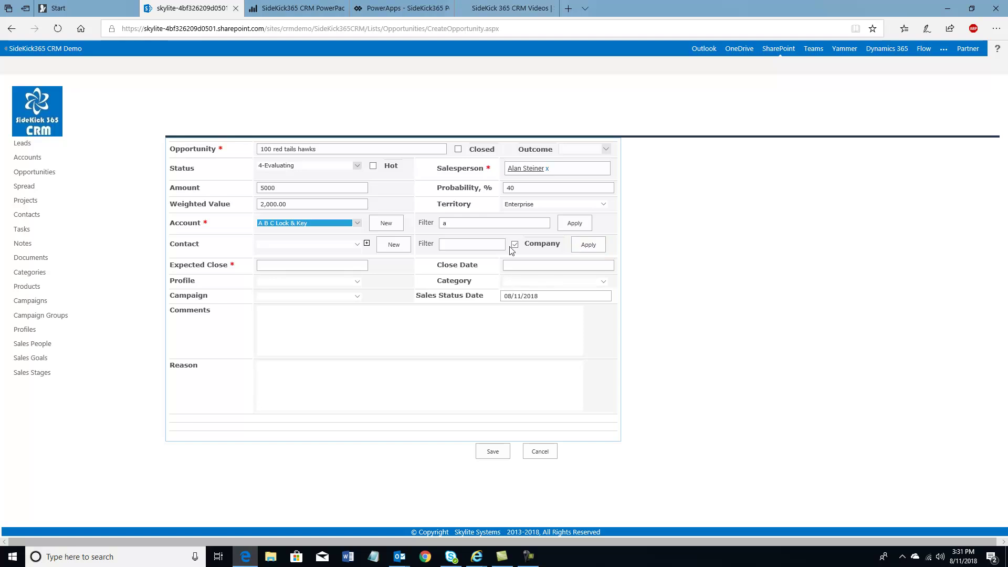
pyautogui.click(514, 245)
pyautogui.click(514, 245)
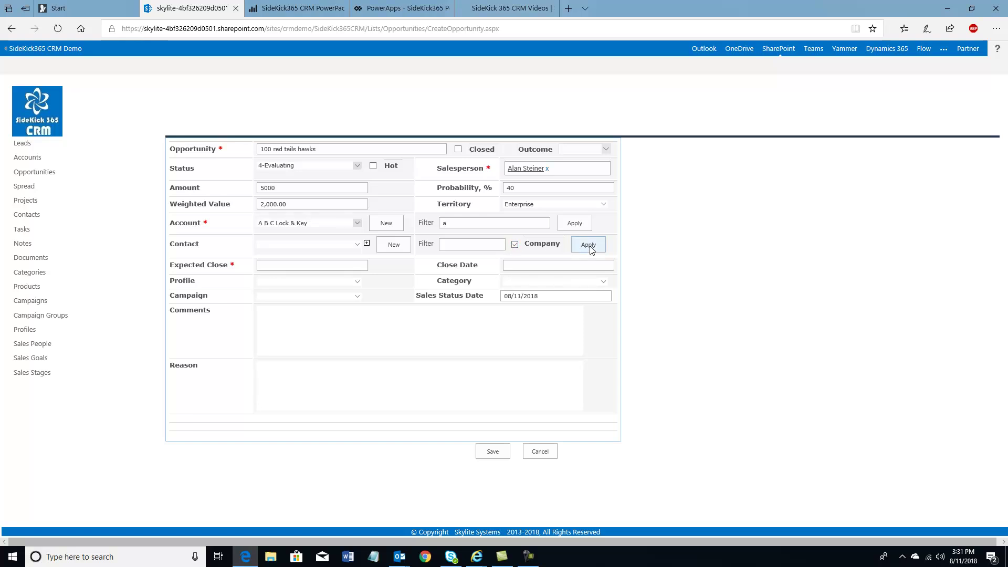
pyautogui.click(357, 245)
# Browse the company's contacts, then filter all contacts on 'z'
pyautogui.click(357, 246)
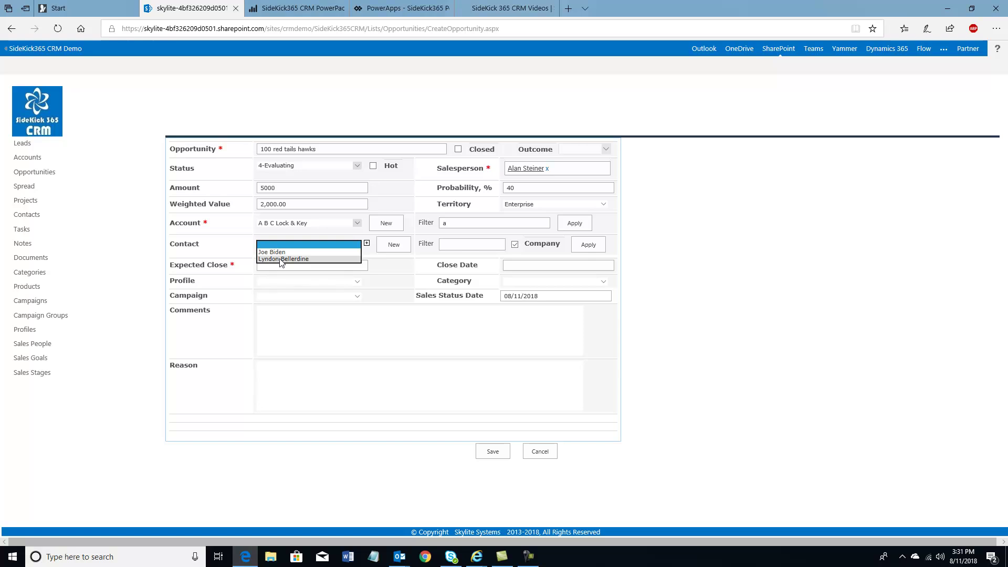
pyautogui.click(515, 244)
pyautogui.click(455, 245)
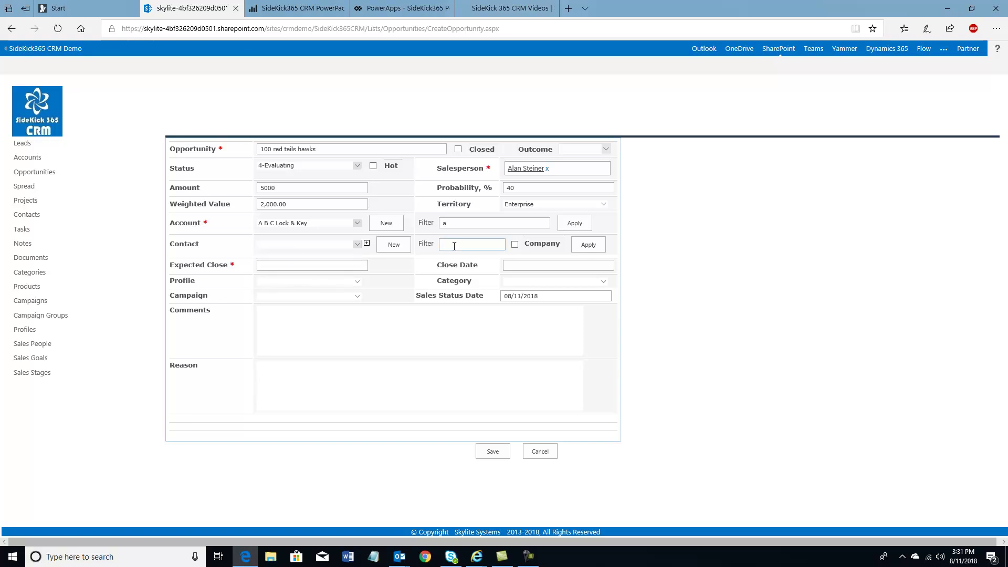
pyautogui.write('z')
pyautogui.click(580, 250)
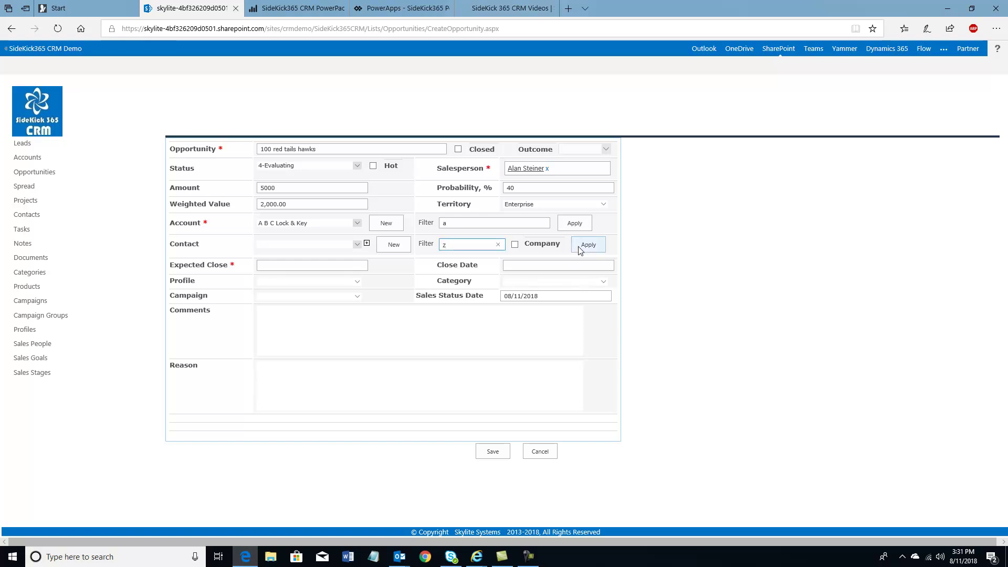
pyautogui.click(356, 244)
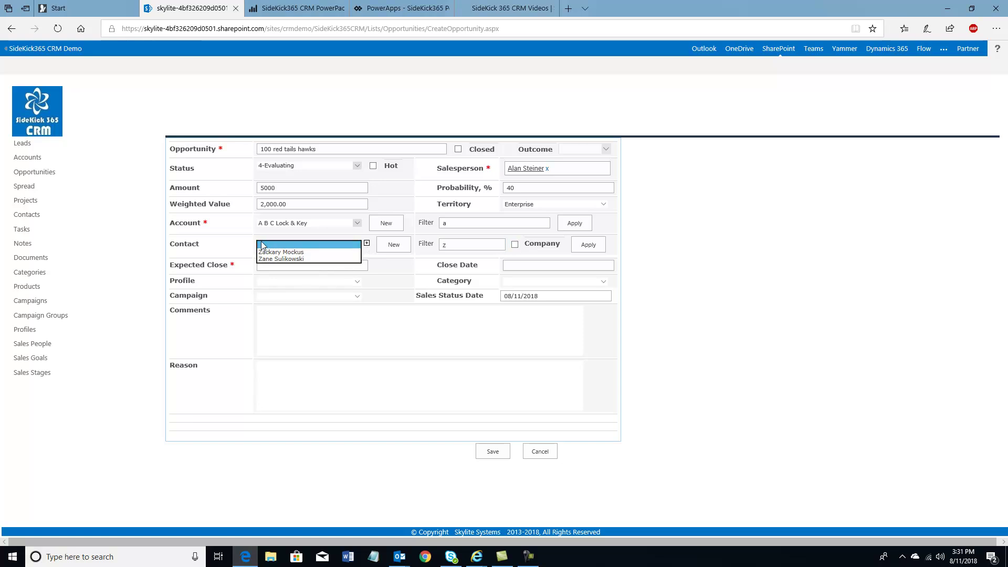
# Limit contacts to A B C Lock & Key and choose its San Francisco COO as Contact
pyautogui.click(453, 245)
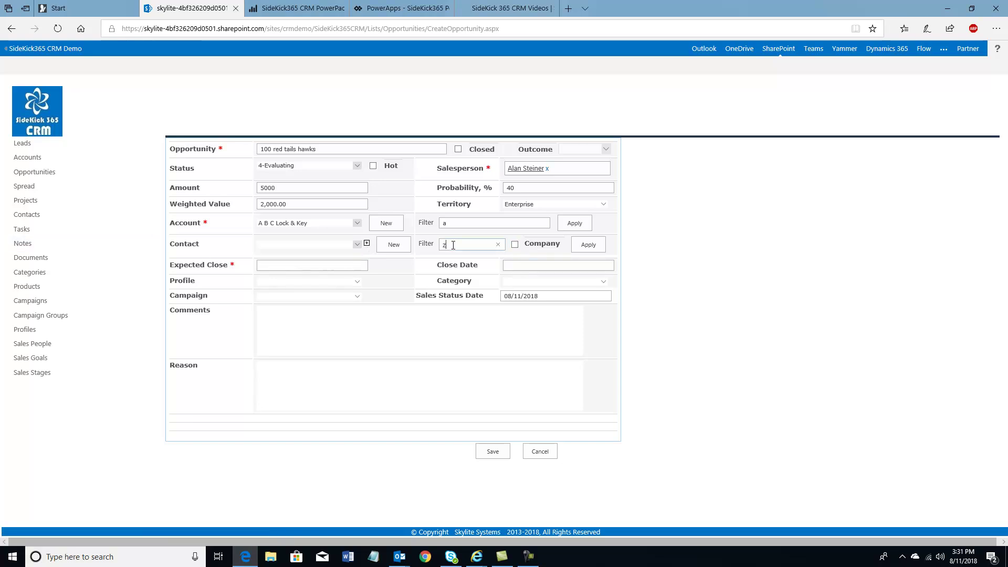
pyautogui.click(516, 245)
pyautogui.click(359, 248)
pyautogui.click(331, 251)
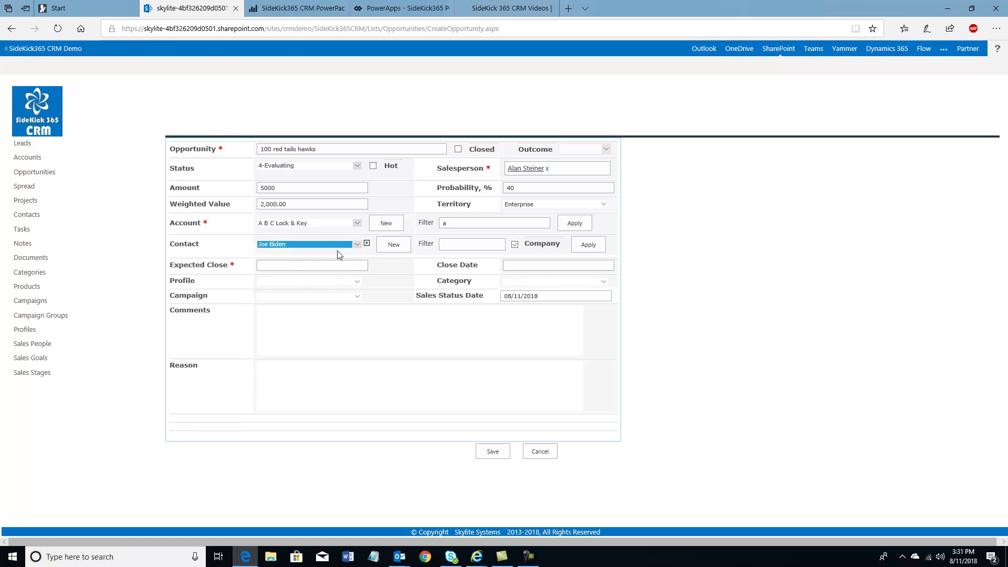
pyautogui.click(366, 244)
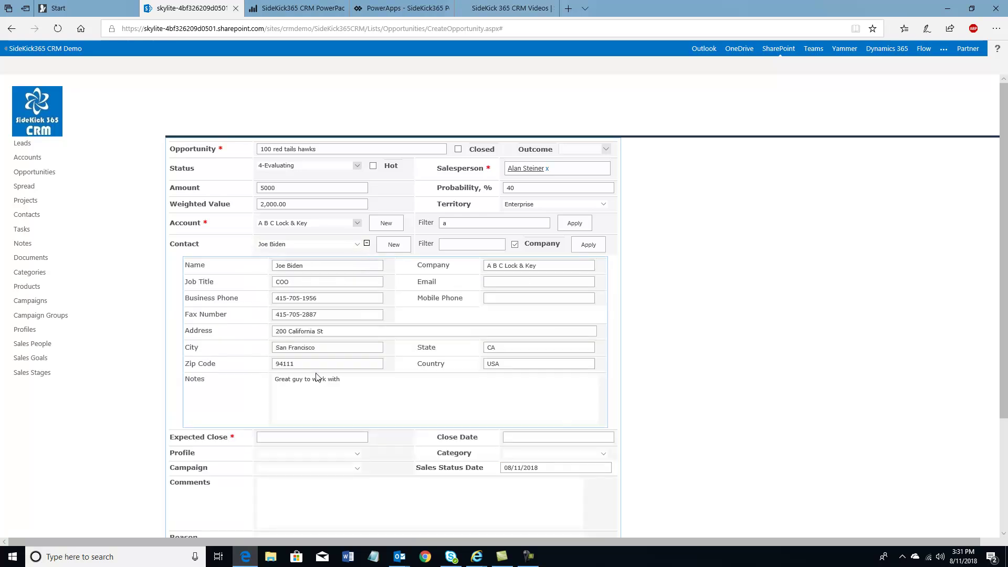
pyautogui.click(366, 243)
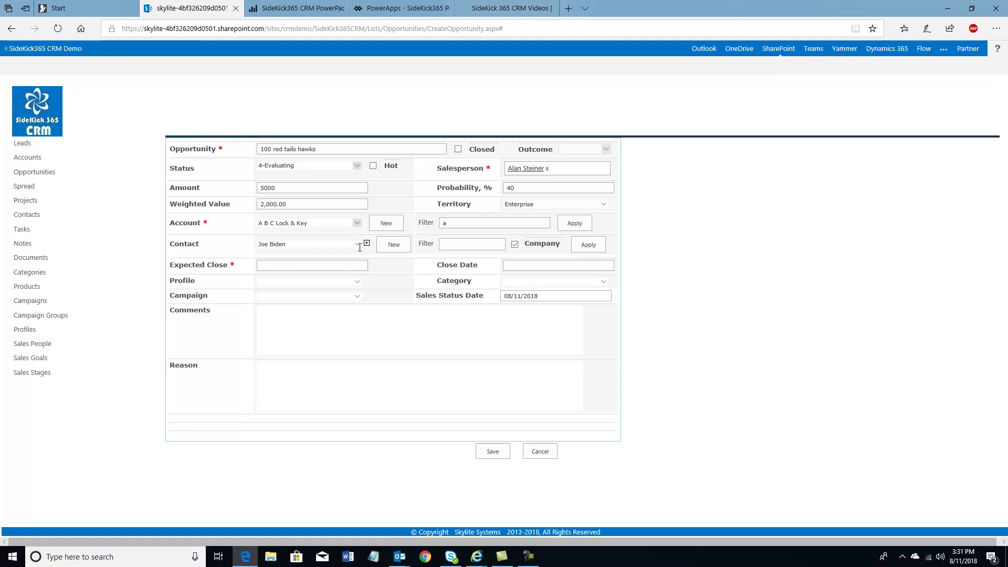
pyautogui.click(282, 265)
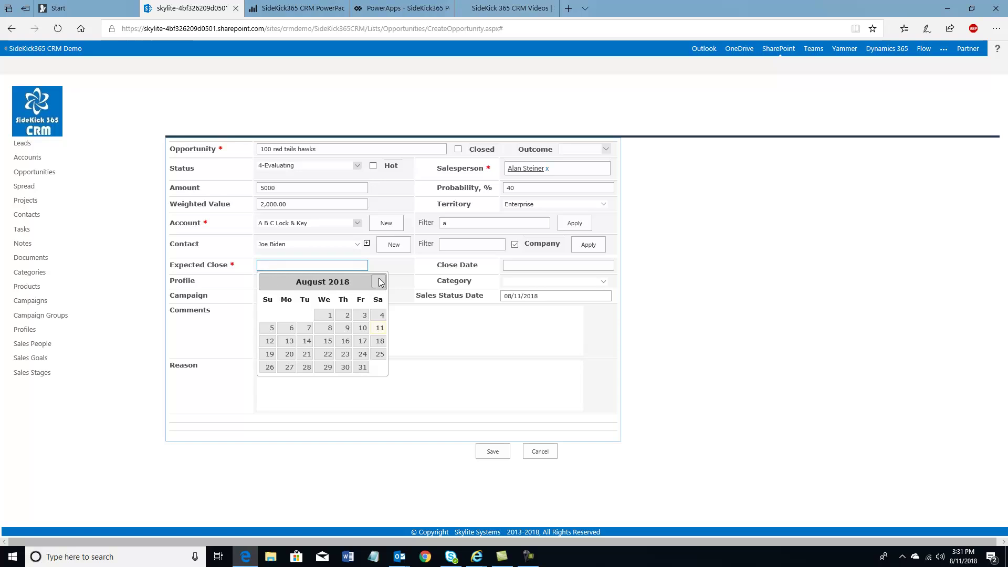
# Set the Expected Close date to 10/19/2018 in the calendar
pyautogui.click(380, 281)
pyautogui.click(379, 282)
pyautogui.click(379, 282)
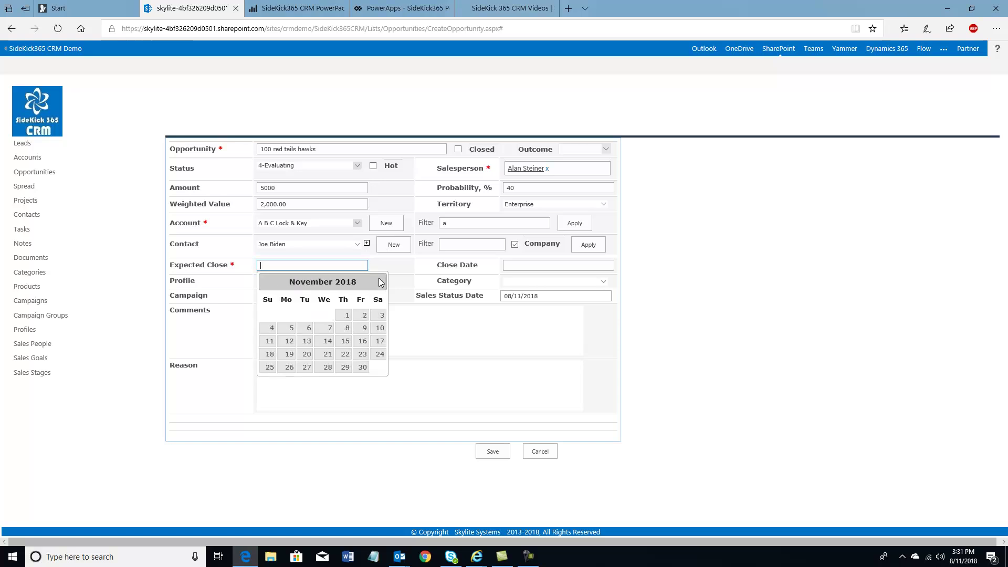
pyautogui.click(379, 282)
pyautogui.click(270, 282)
pyautogui.click(269, 282)
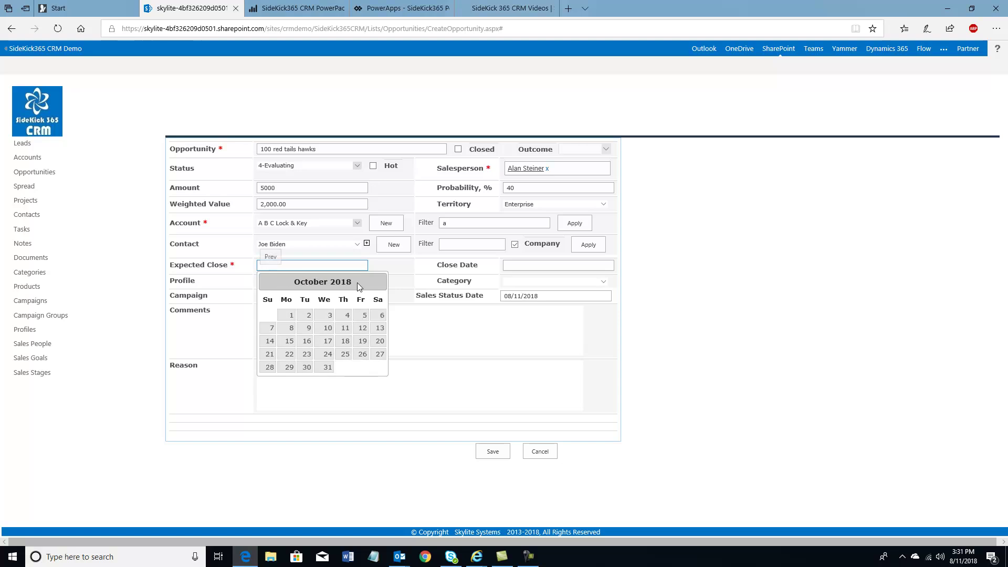
pyautogui.click(379, 282)
pyautogui.click(378, 282)
pyautogui.click(379, 282)
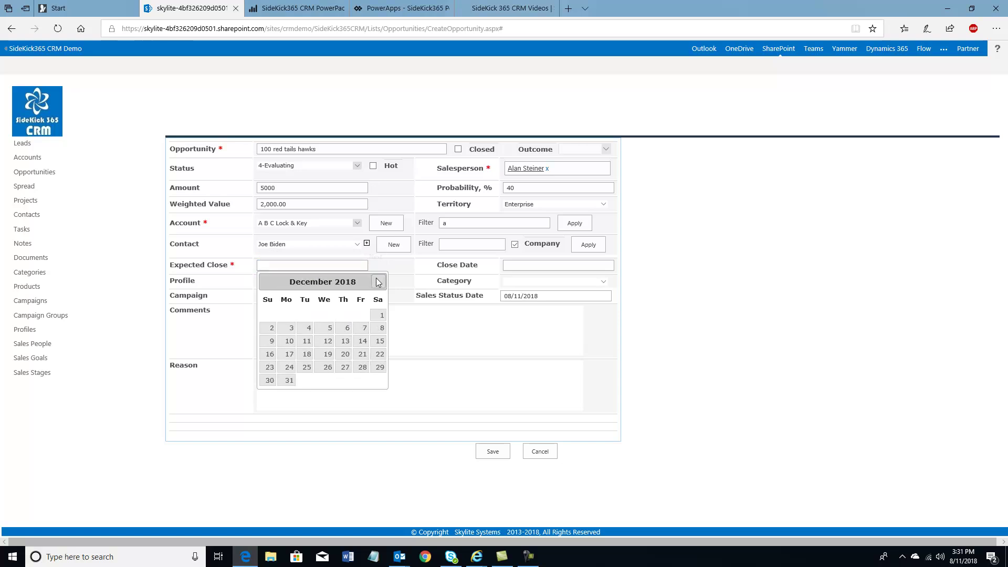
pyautogui.click(266, 281)
pyautogui.click(266, 282)
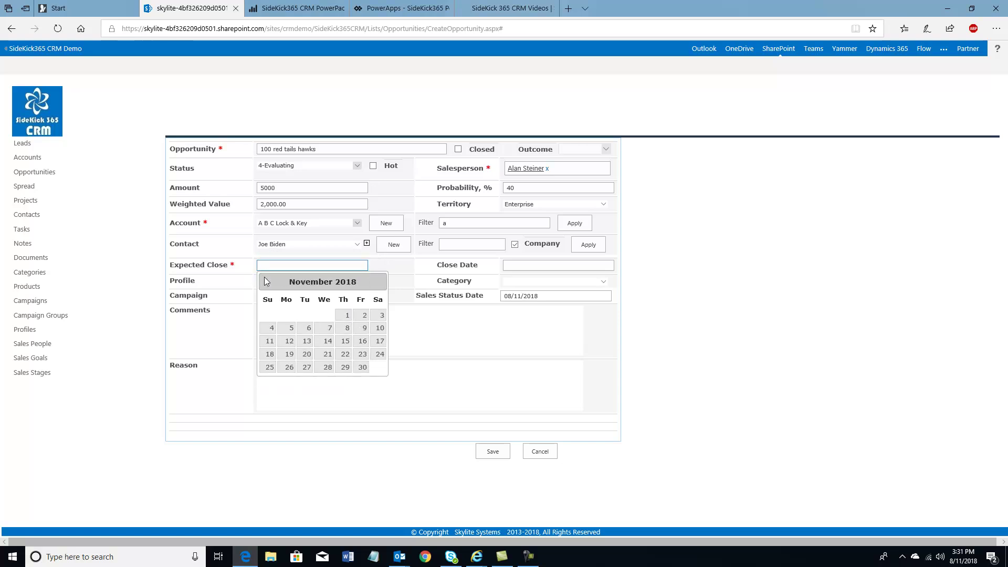
pyautogui.click(379, 283)
pyautogui.click(380, 284)
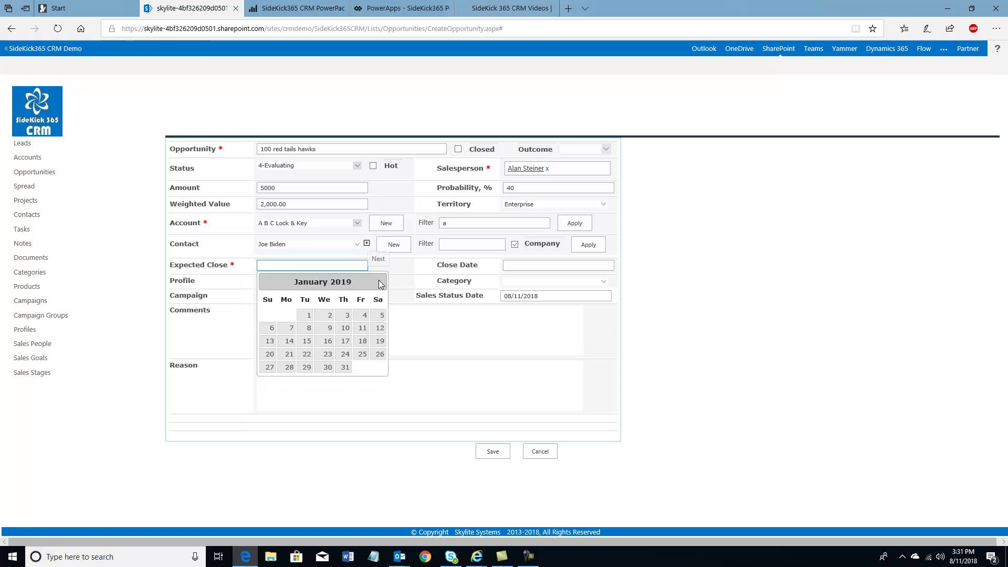
pyautogui.click(267, 282)
pyautogui.click(266, 282)
pyautogui.click(266, 283)
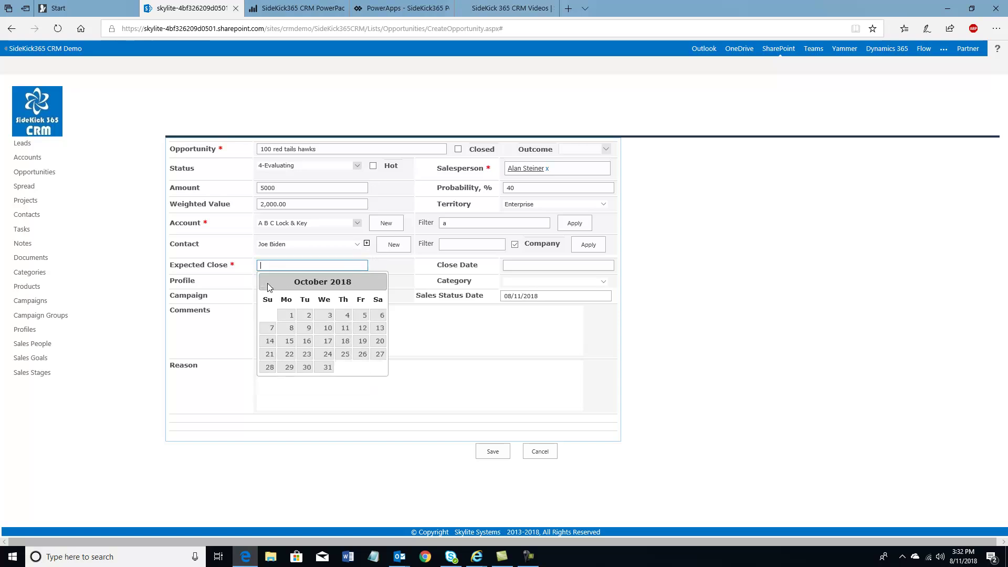
pyautogui.click(364, 342)
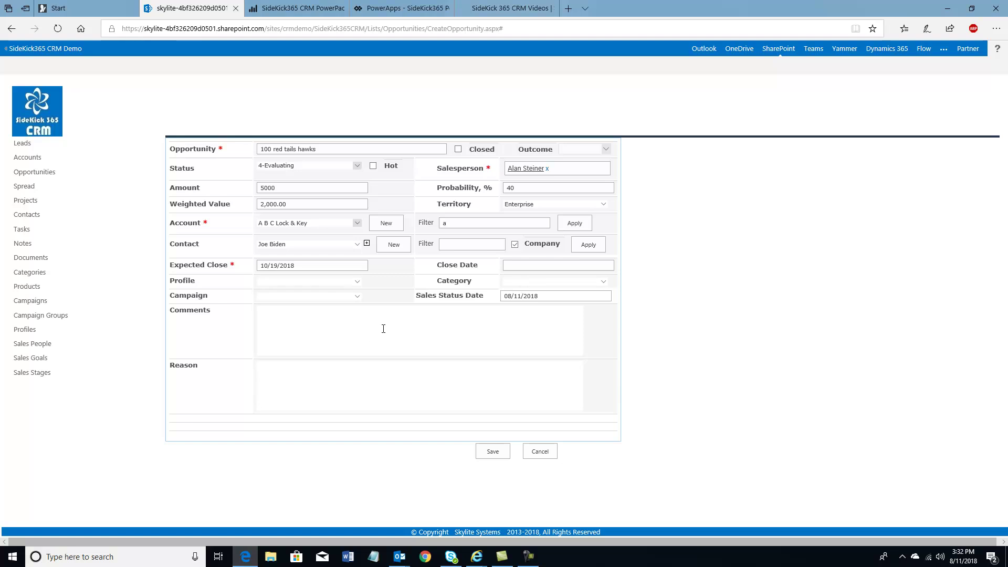
# Set Category to Services, leaving Campaign and Profile blank
pyautogui.click(600, 282)
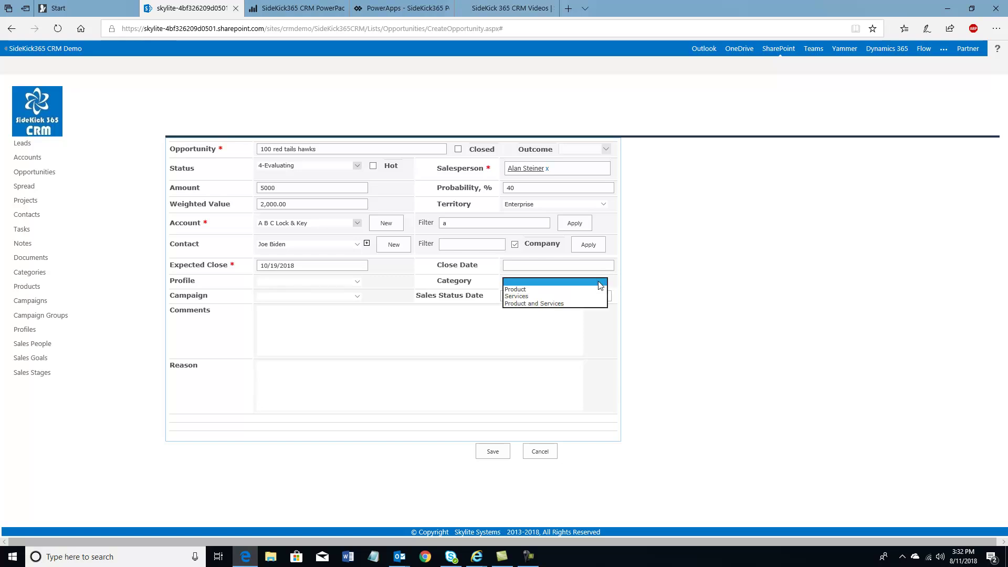
pyautogui.click(520, 297)
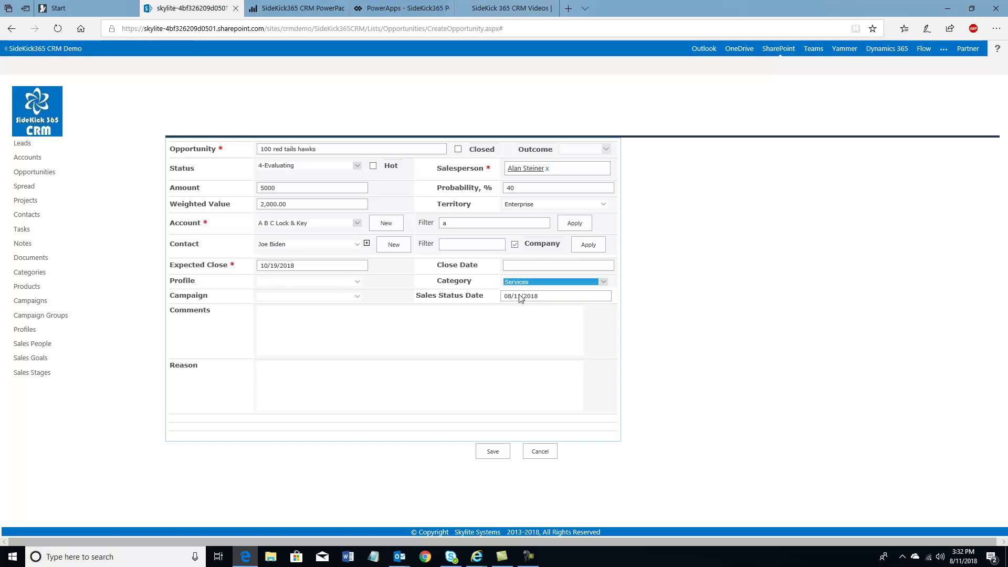
pyautogui.click(358, 297)
pyautogui.click(356, 297)
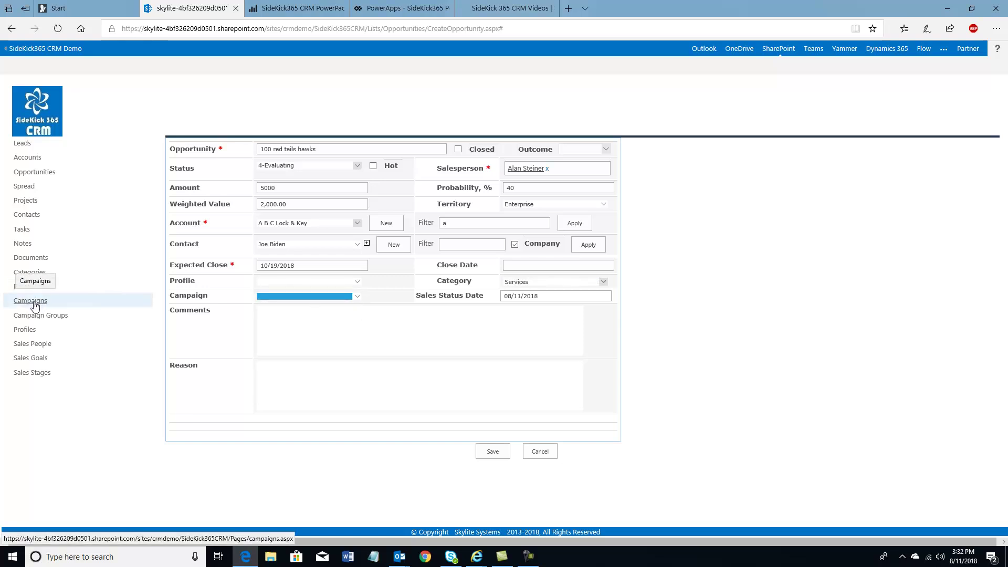
pyautogui.click(283, 281)
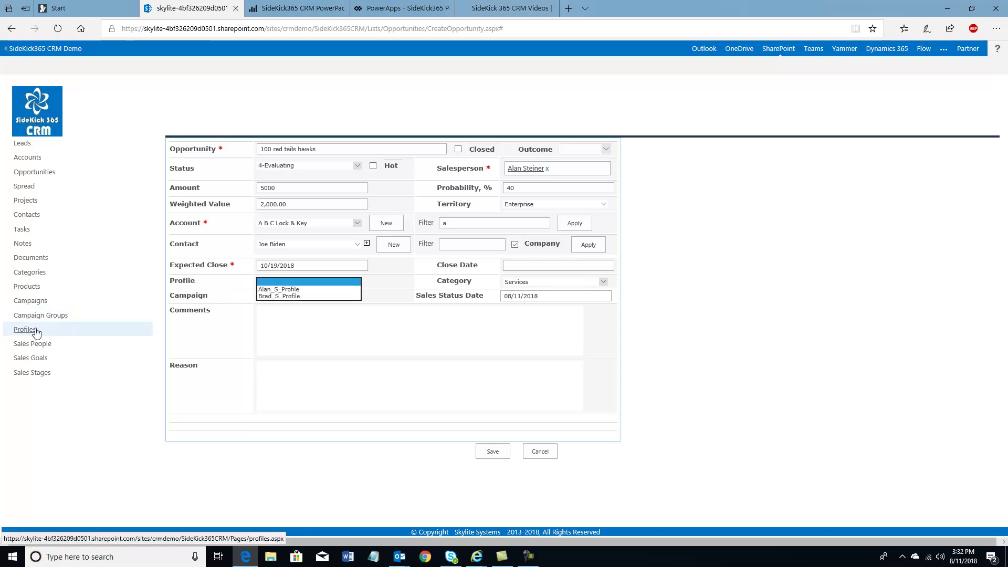
pyautogui.click(277, 315)
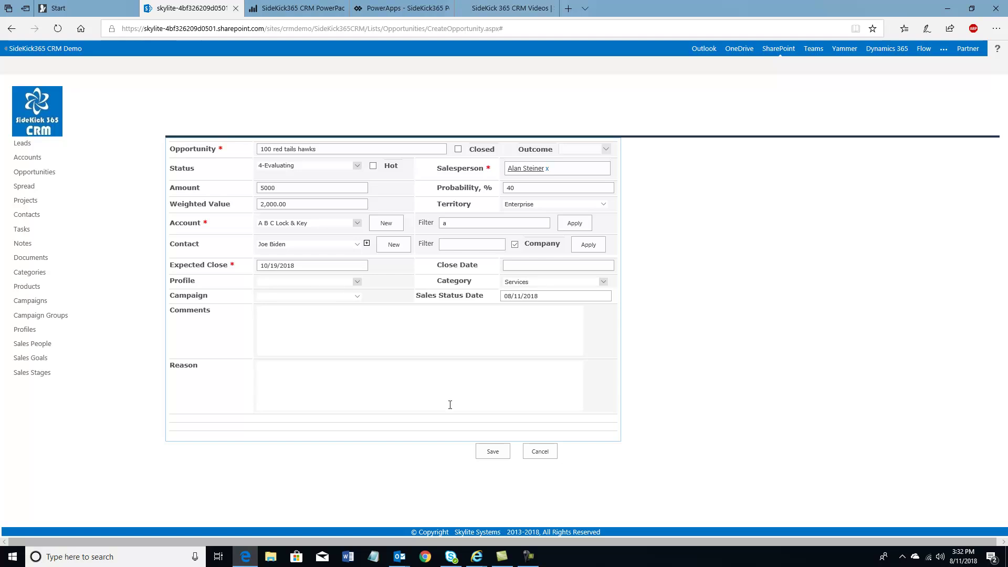
# Discard the new opportunity and select the ABC Wood - 10 Frisbees row in Opportunities
pyautogui.click(541, 451)
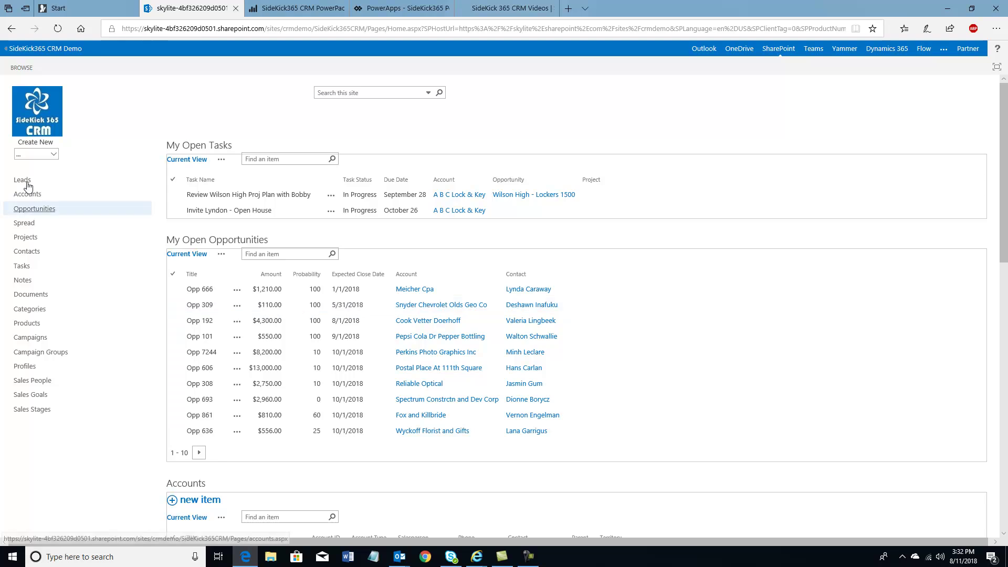
pyautogui.click(30, 213)
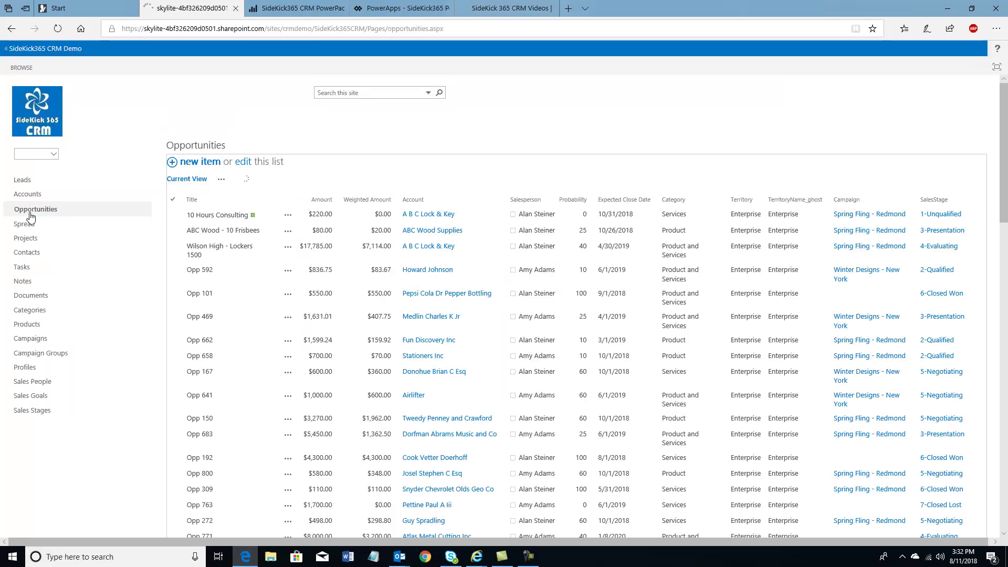
pyautogui.click(174, 233)
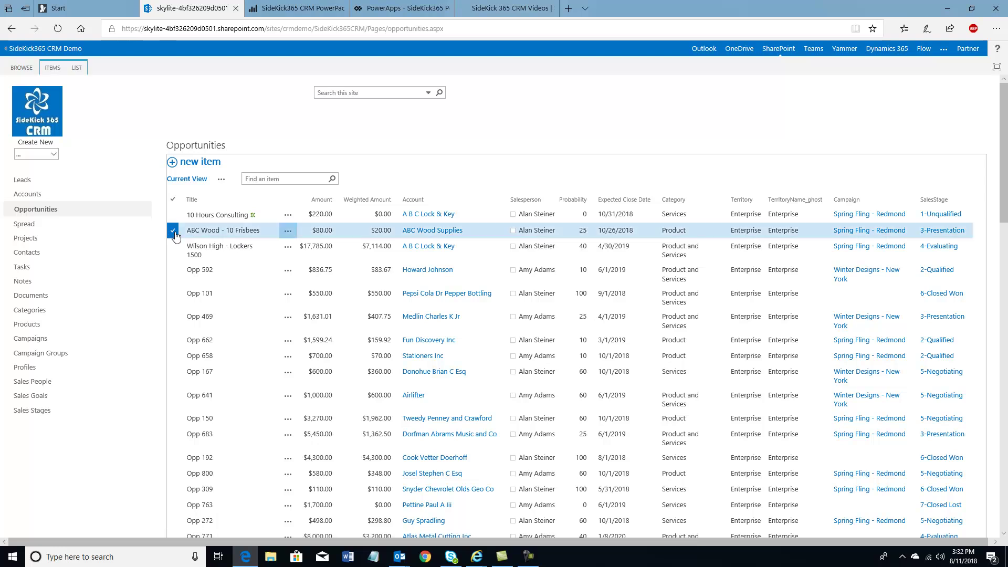
# Go via Modify View to the Opportunities list settings and scroll to its Columns
pyautogui.click(76, 69)
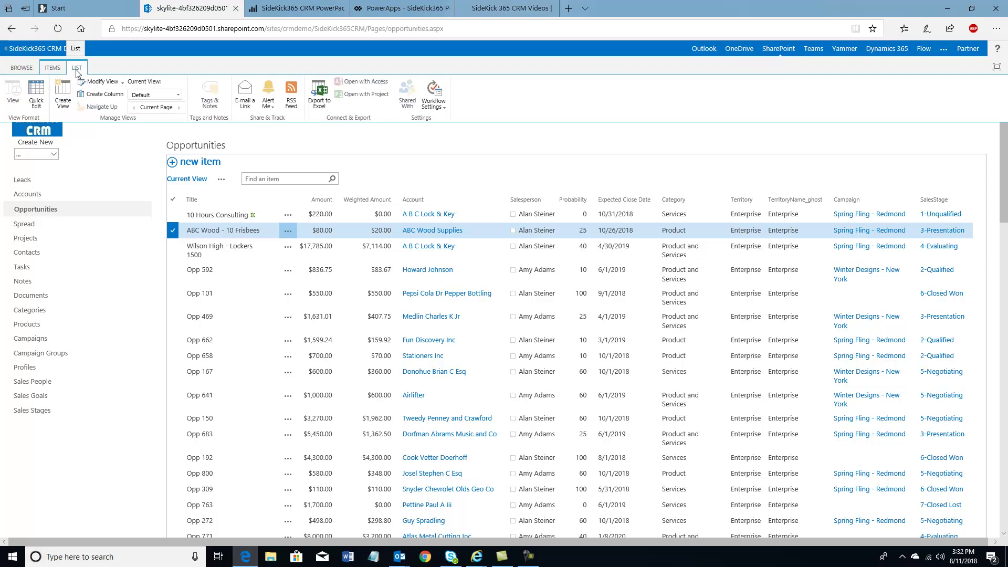
pyautogui.click(86, 82)
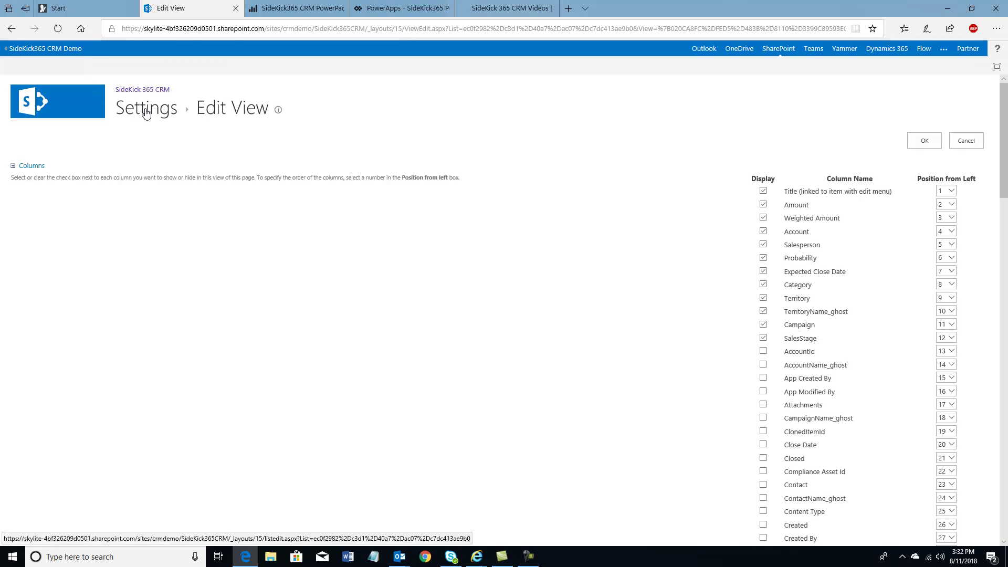
pyautogui.click(146, 113)
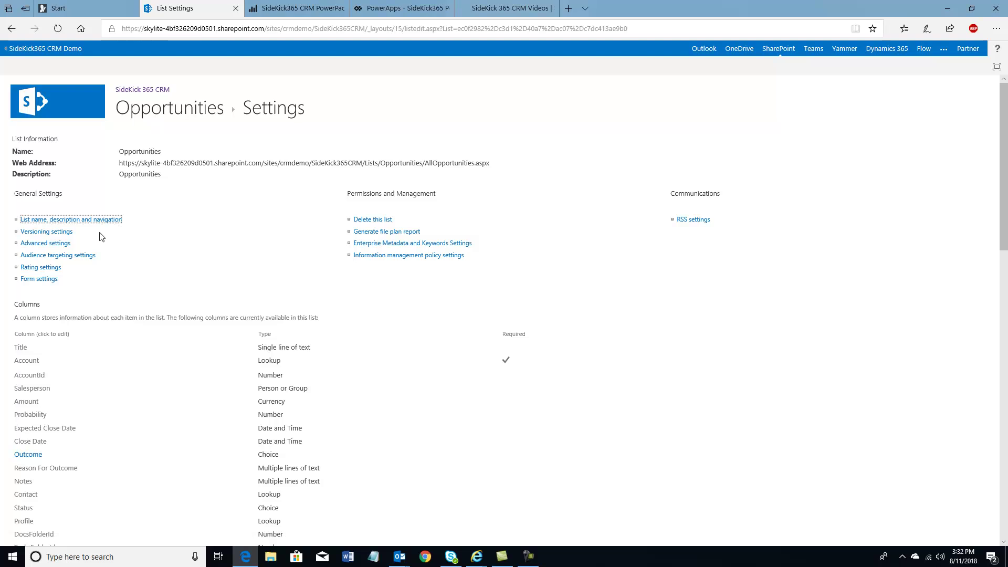
pyautogui.scroll(-1, 45, 336)
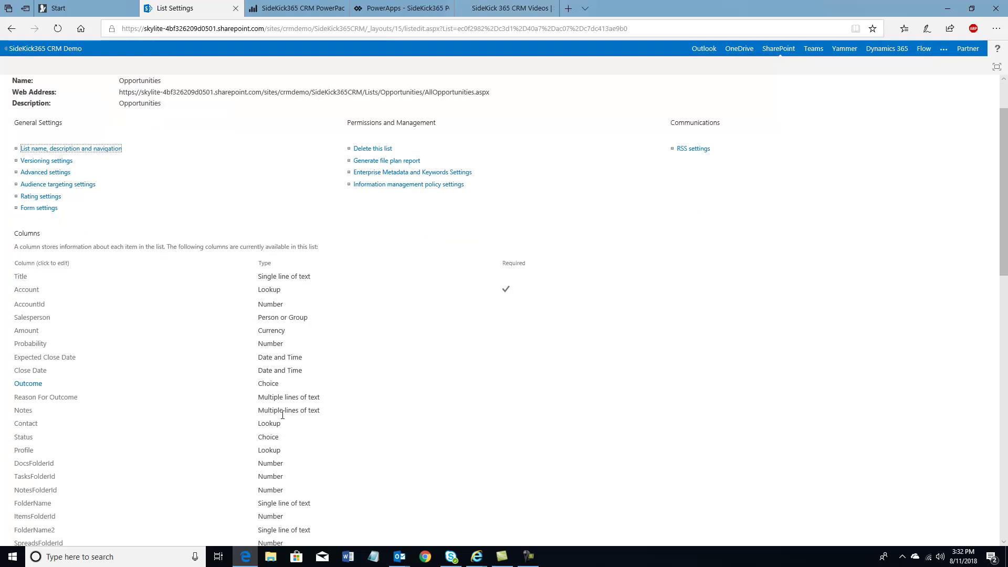
pyautogui.click(25, 441)
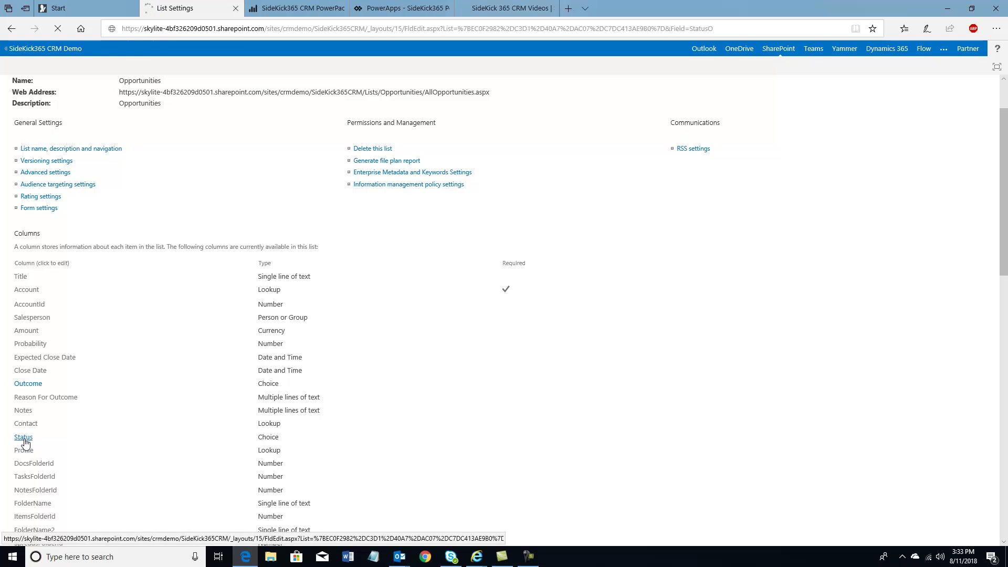
pyautogui.scroll(-3, 153, 378)
pyautogui.scroll(-1, 153, 377)
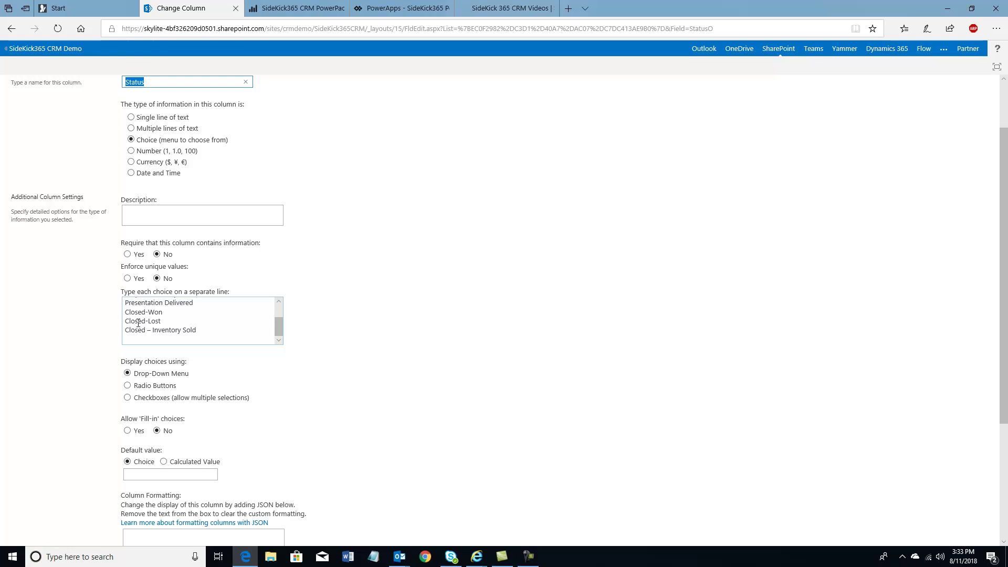
pyautogui.scroll(2, 67, 255)
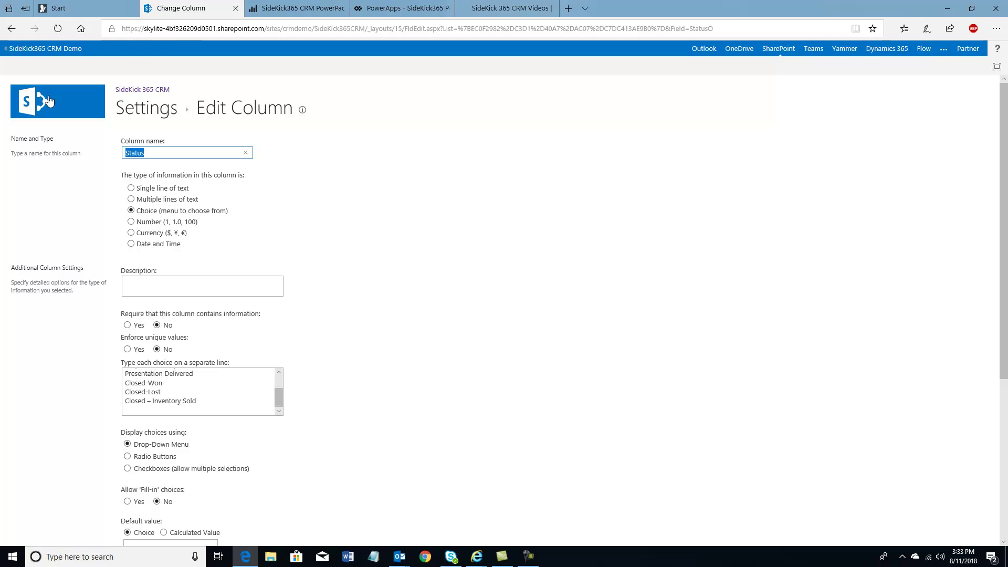
pyautogui.scroll(-5, 82, 332)
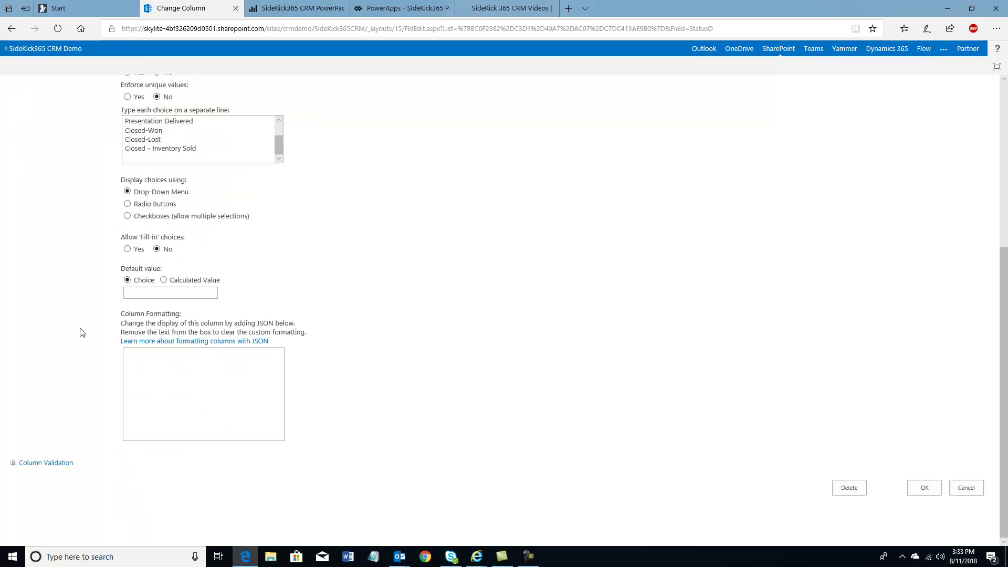
pyautogui.click(972, 493)
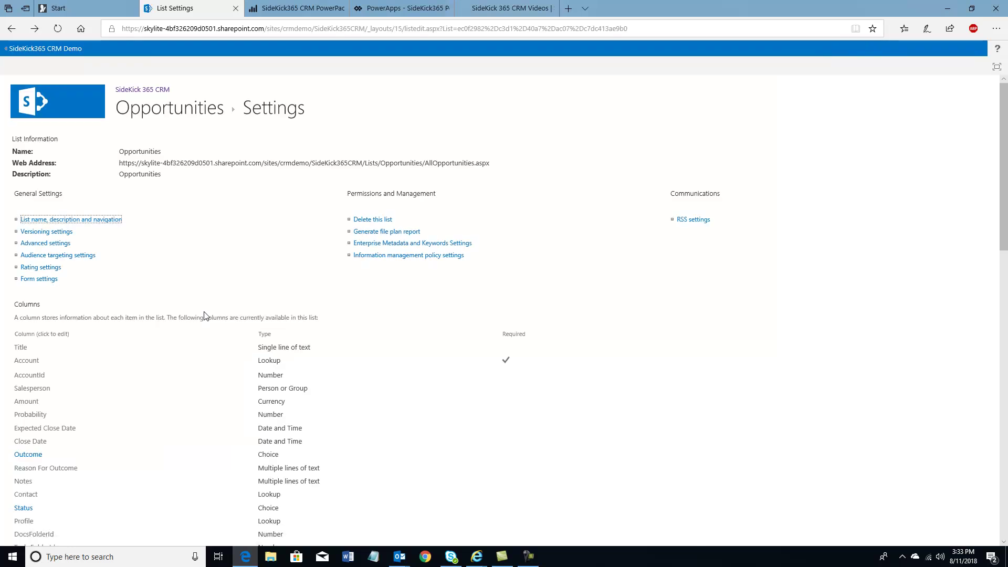
pyautogui.scroll(-3, 203, 317)
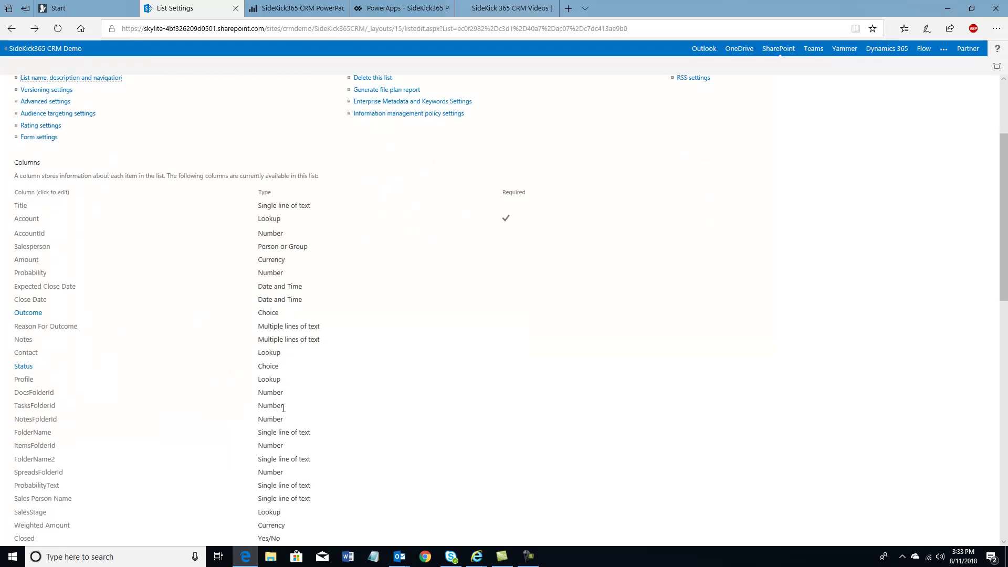
pyautogui.scroll(-2, 287, 429)
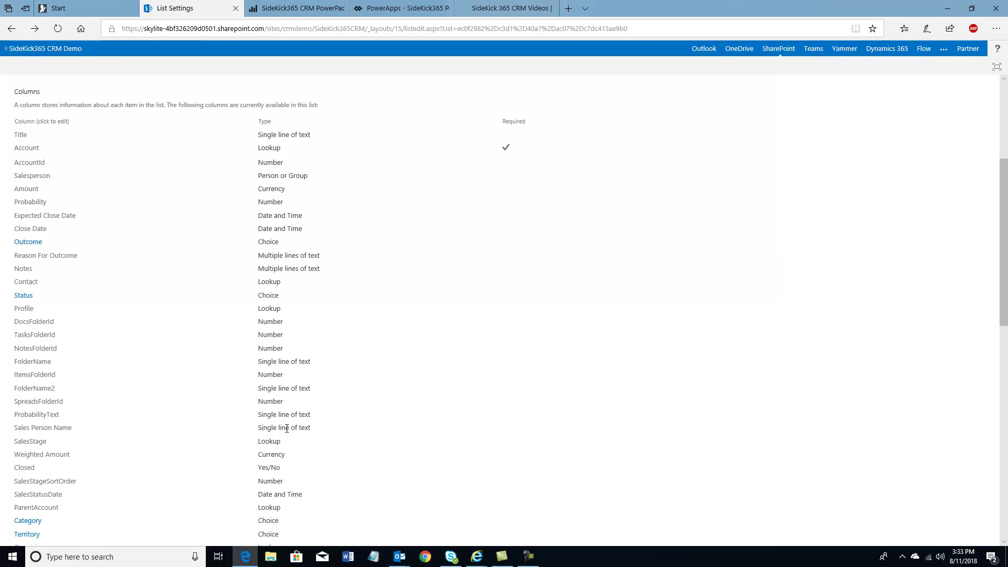
pyautogui.scroll(-2, 286, 429)
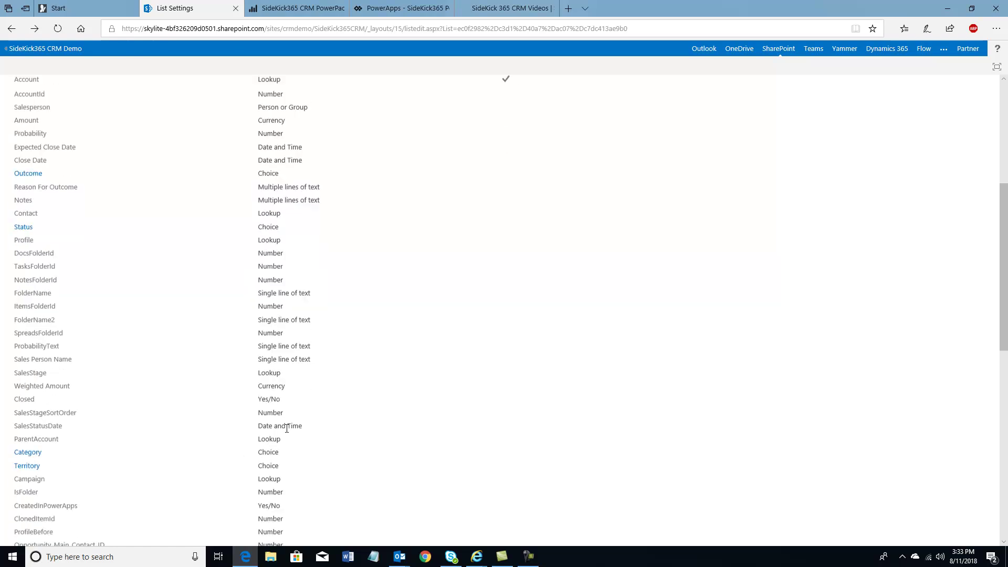
# Review the Category column's choices (Product, Services, Product and Services) without changes, then return home
pyautogui.click(25, 450)
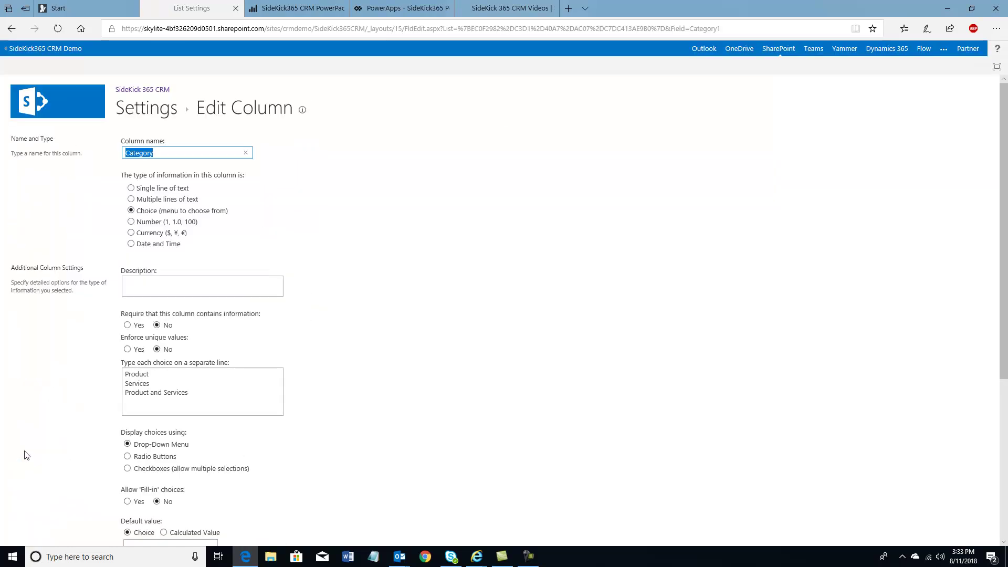
pyautogui.click(196, 393)
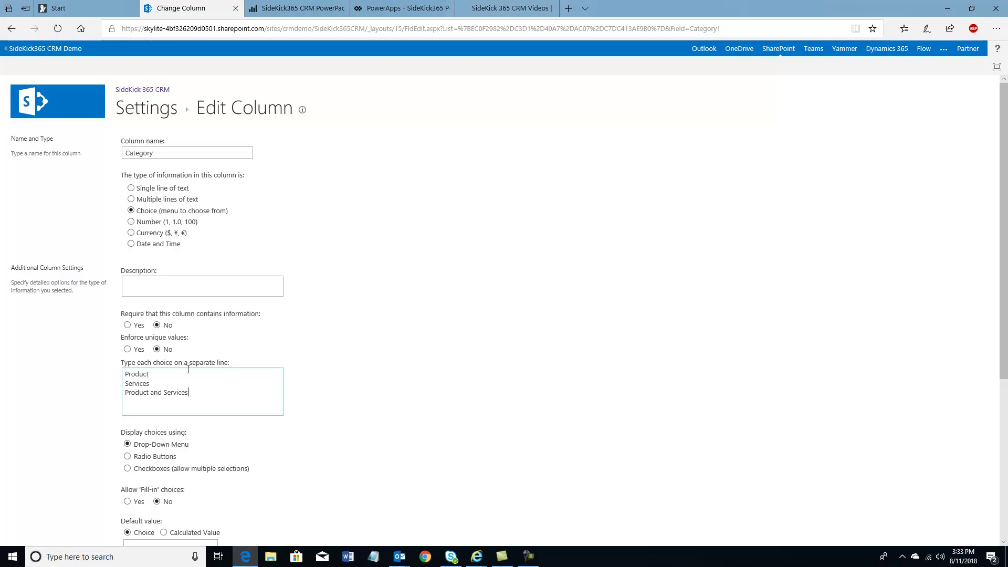
pyautogui.click(44, 100)
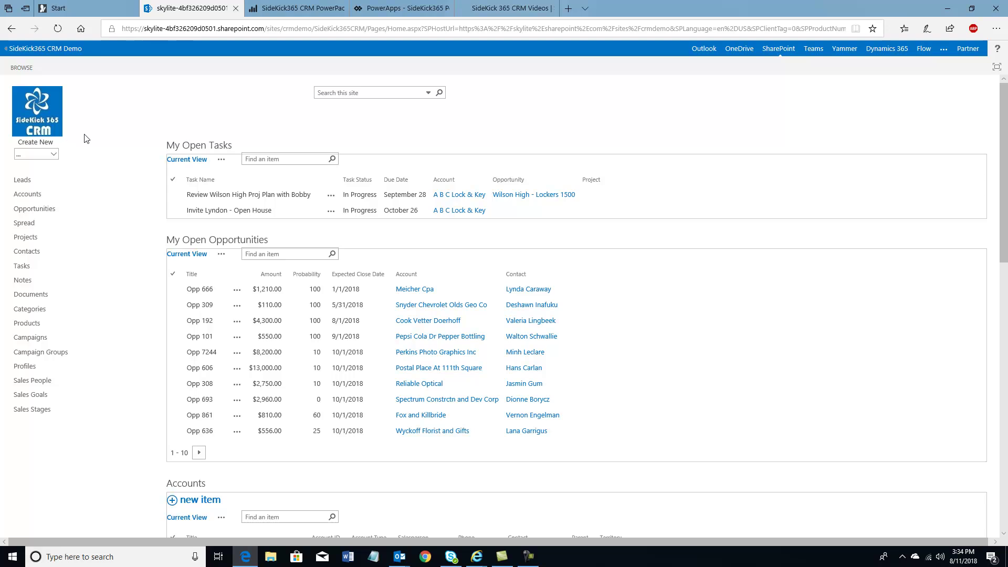
# View the Wilson High Locker Restoration project record, then go back to the Accounts list
pyautogui.click(29, 239)
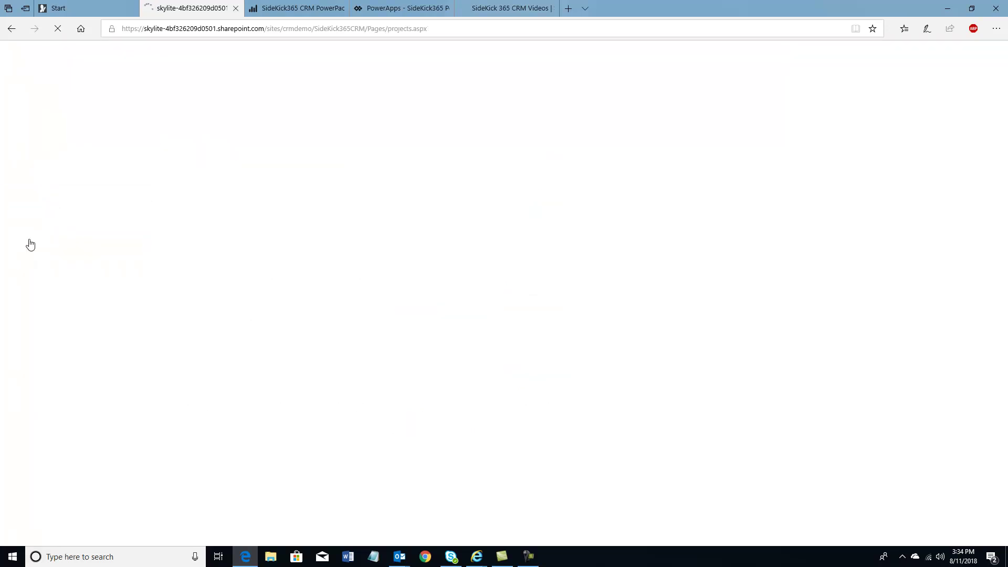
pyautogui.click(156, 234)
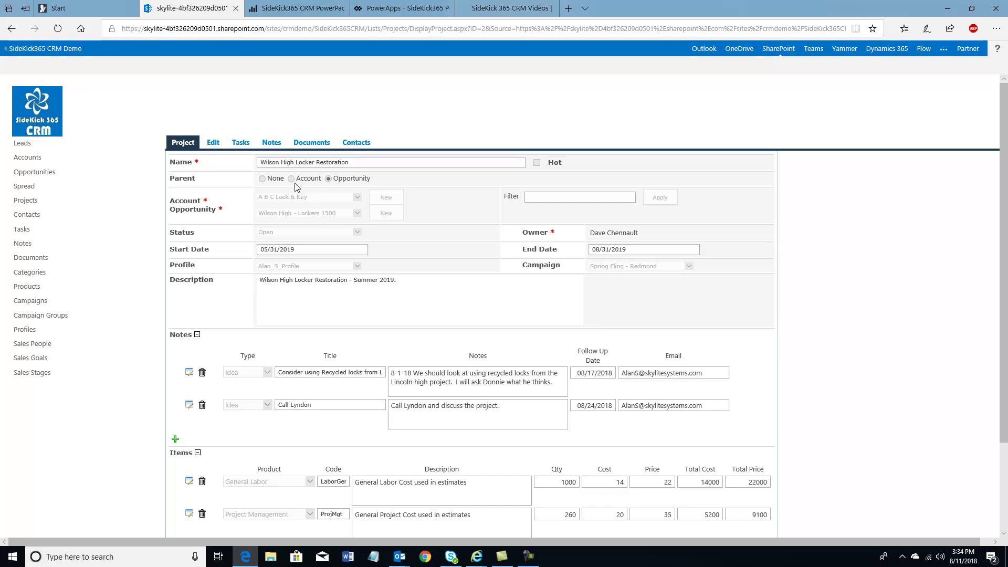
pyautogui.click(29, 159)
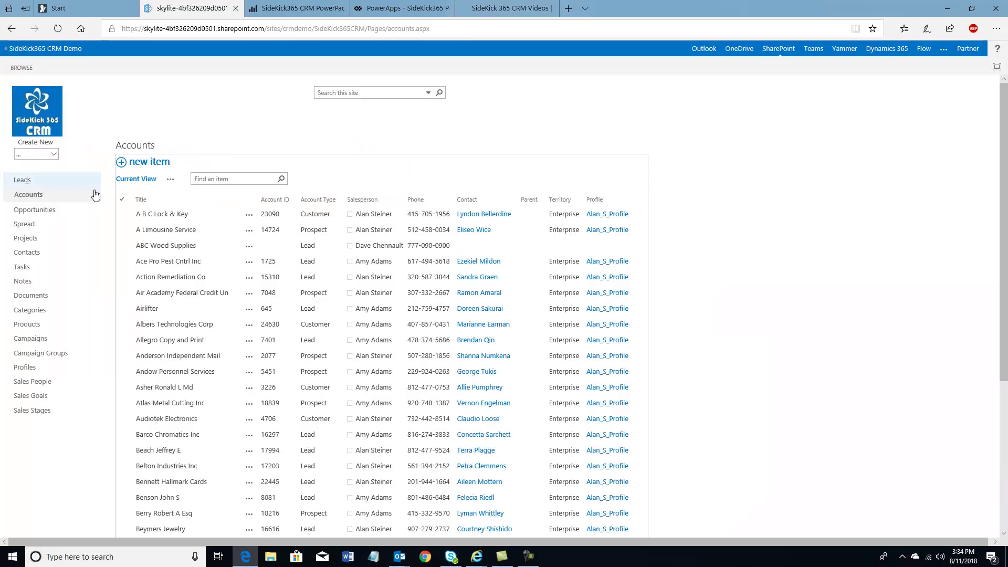
# Check A B C Lock & Key's linked Spring Fling 2019 project, then go to Opportunities
pyautogui.click(161, 214)
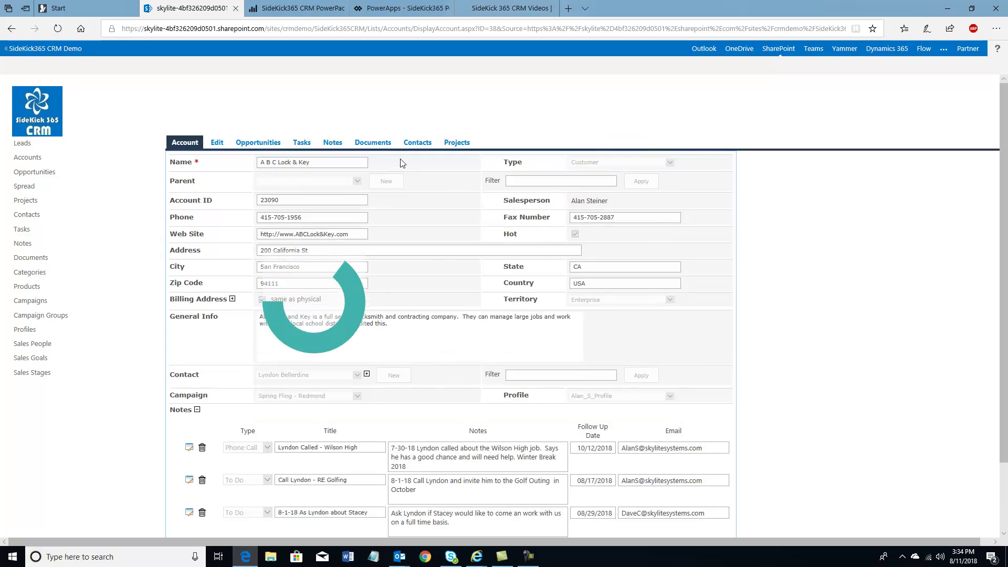
pyautogui.click(455, 143)
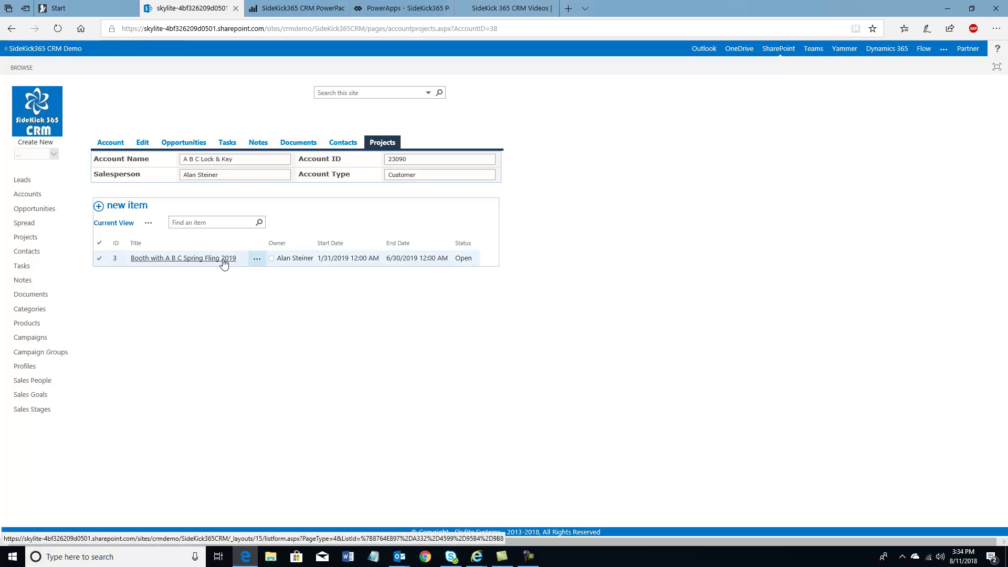
pyautogui.click(30, 211)
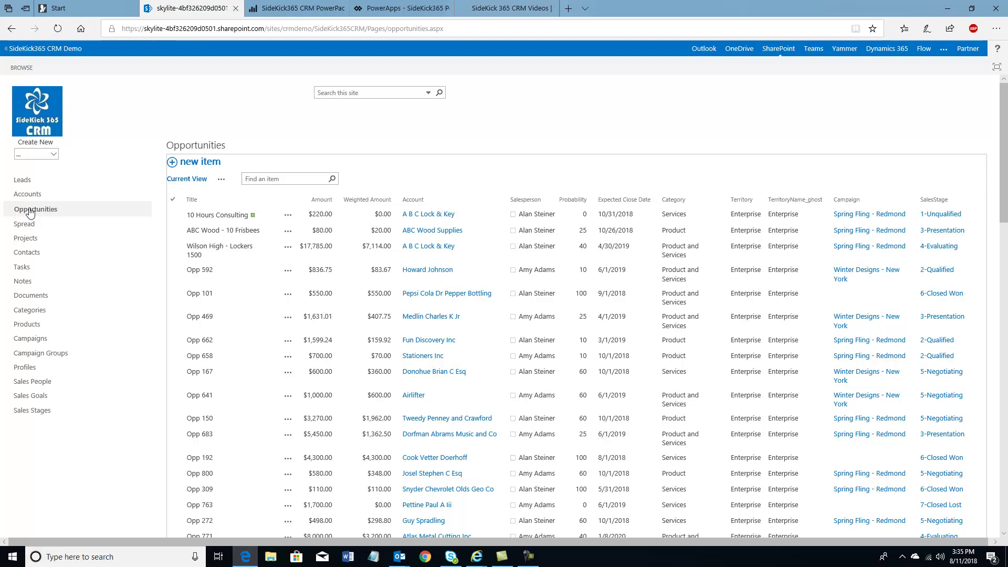
# View the projects linked to the Wilson High - Lockers 1500 opportunity, then return to Projects
pyautogui.click(199, 250)
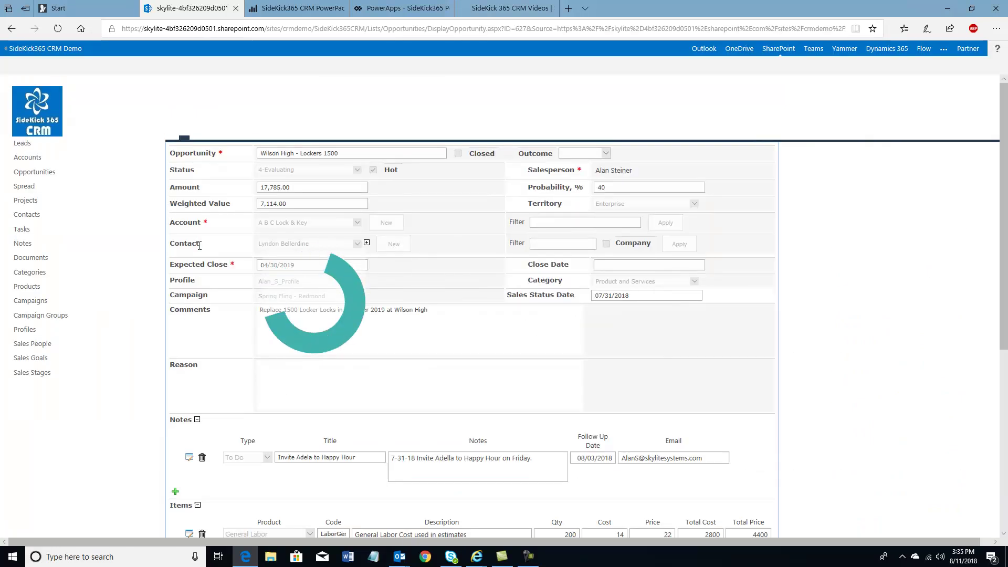
pyautogui.click(454, 145)
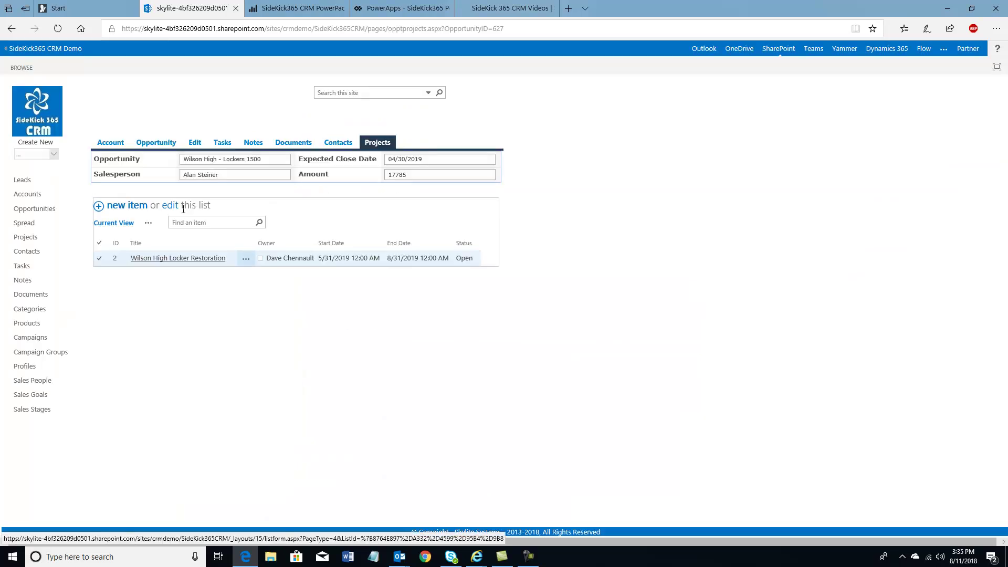
pyautogui.click(26, 238)
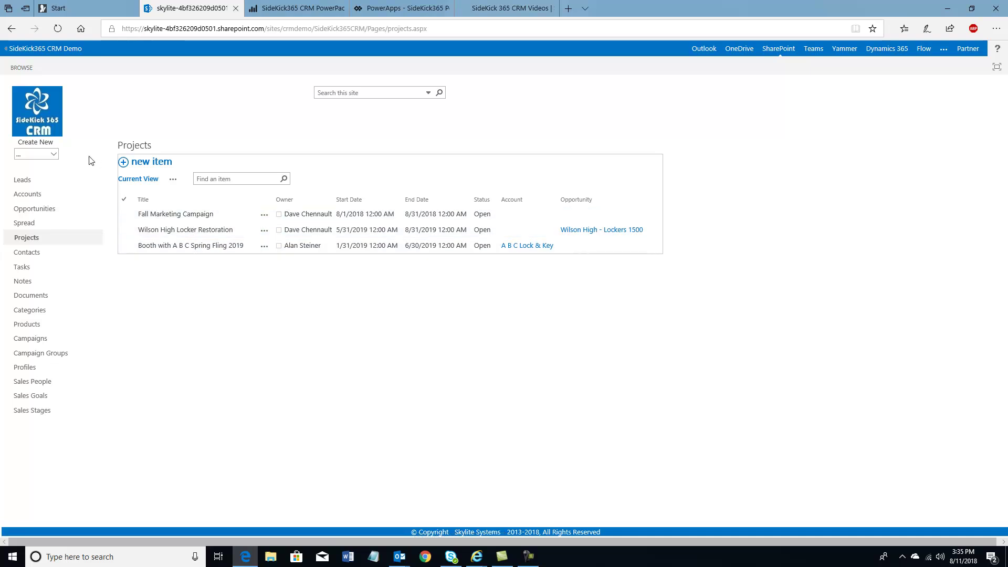
# Start a new project with an Account parent and pick A B C Lock & Key
pyautogui.click(55, 154)
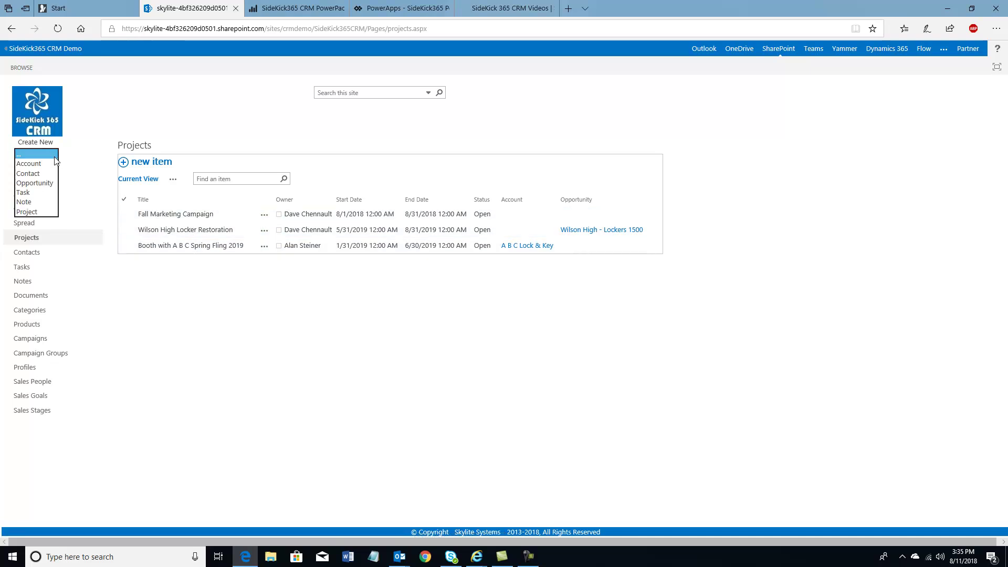
pyautogui.click(26, 212)
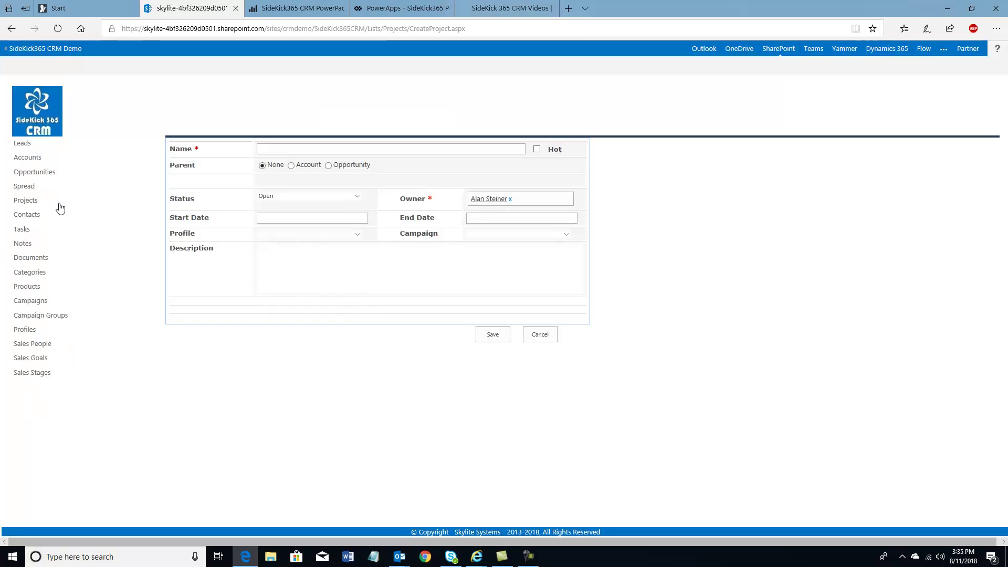
pyautogui.click(292, 166)
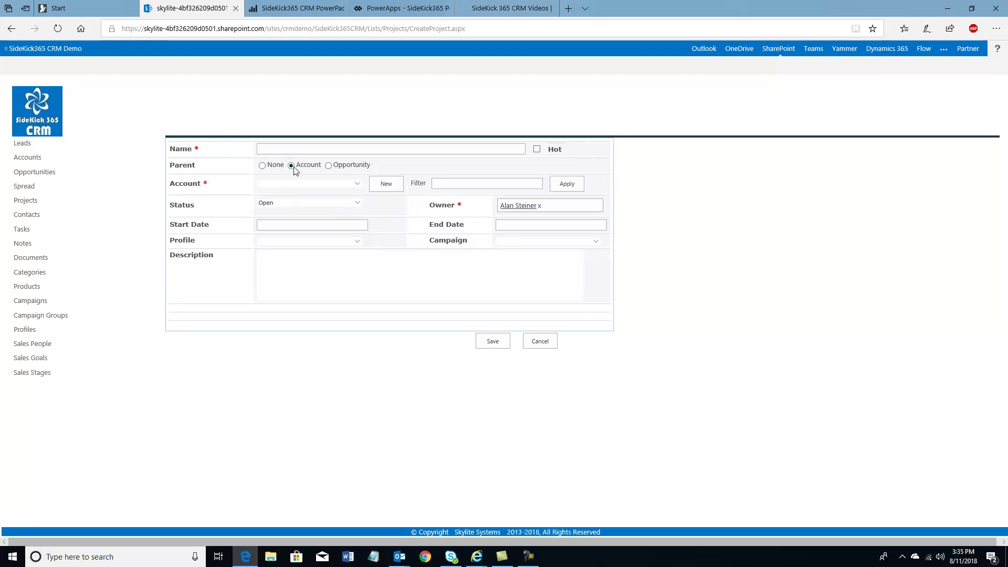
pyautogui.click(436, 187)
pyautogui.write('a')
pyautogui.click(565, 184)
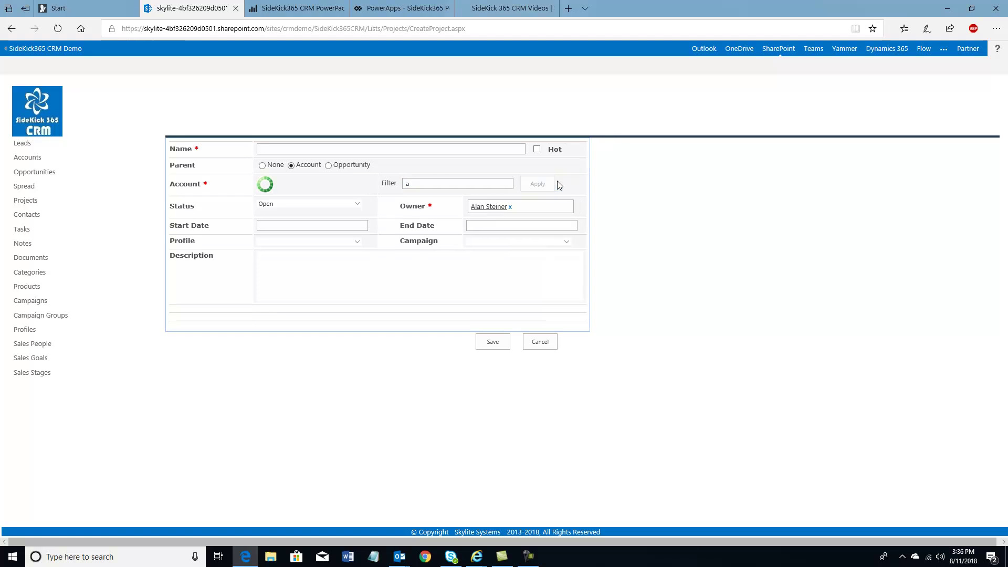
pyautogui.click(357, 185)
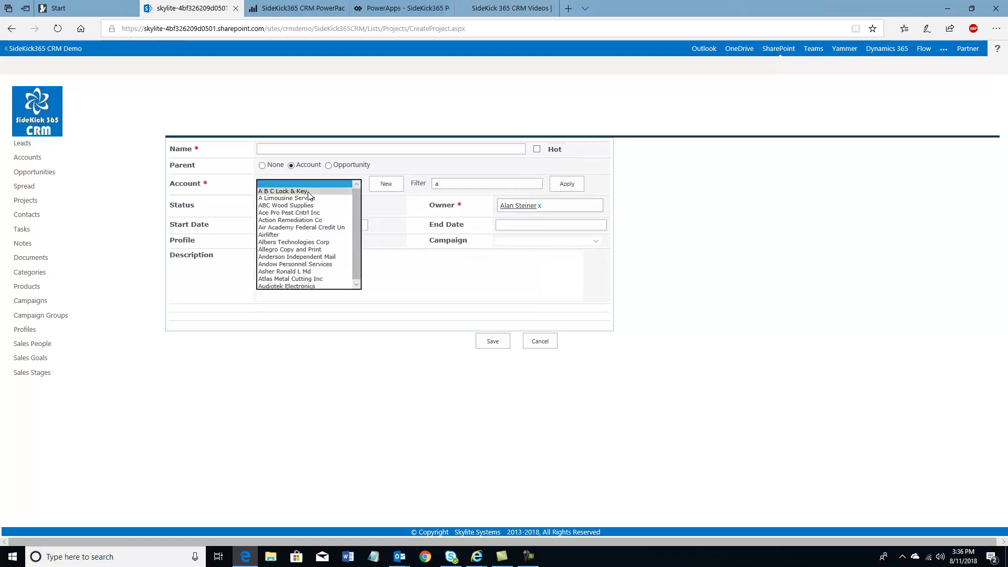
pyautogui.click(308, 193)
# Switch the parent to Opportunity: A B C Lock & Key's 10 Hours Consulting
pyautogui.click(328, 165)
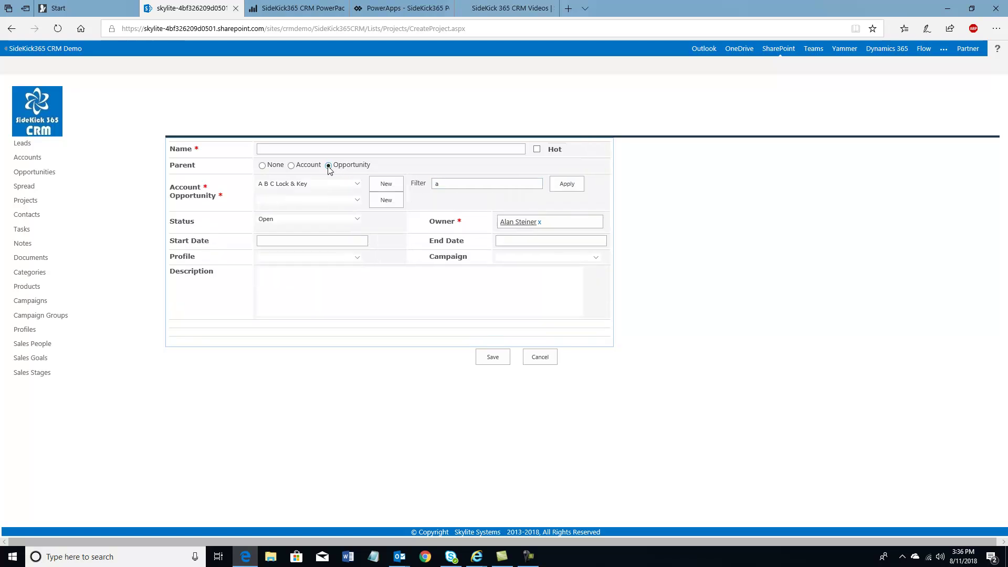
pyautogui.click(358, 201)
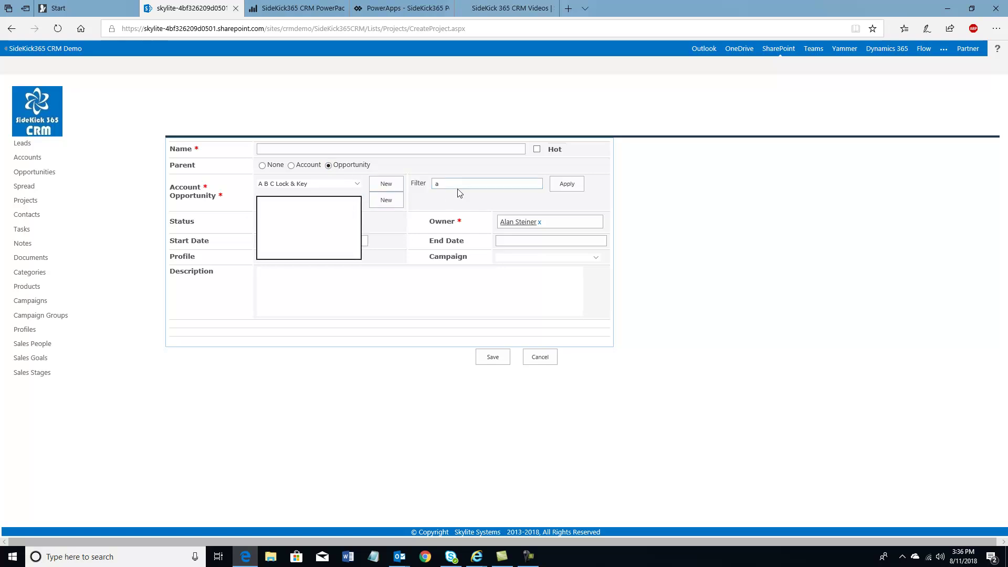
pyautogui.click(326, 185)
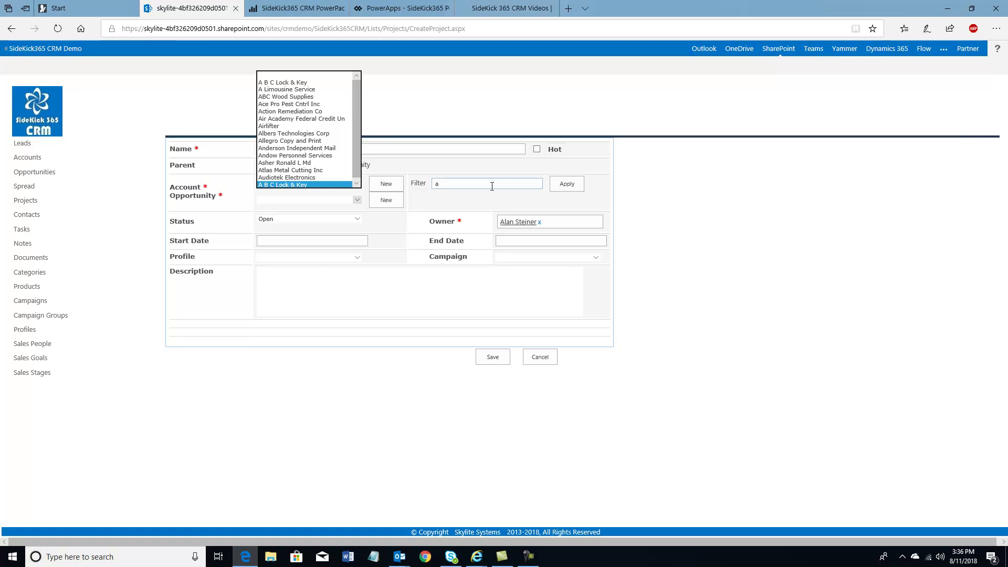
pyautogui.click(286, 82)
pyautogui.click(360, 199)
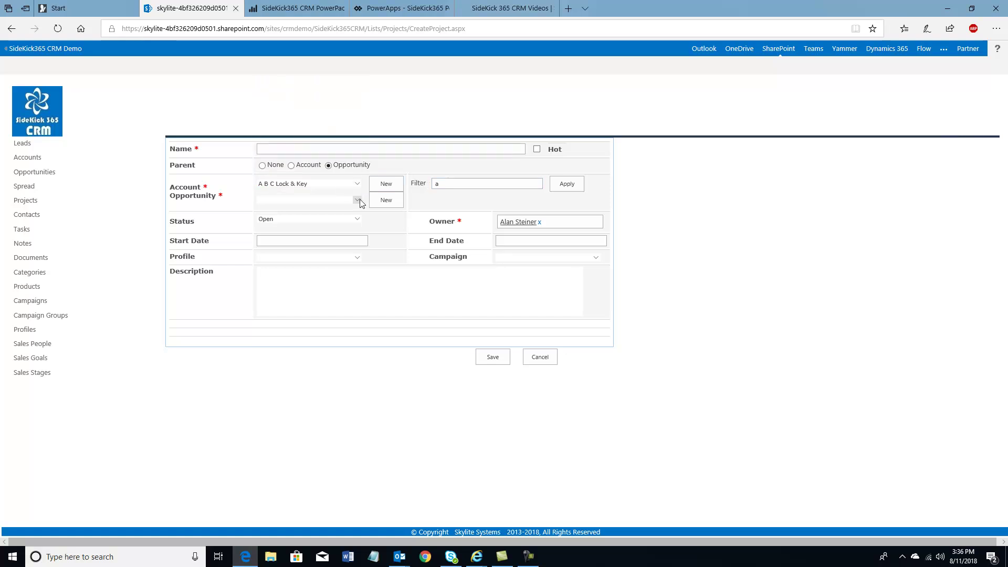
pyautogui.click(361, 201)
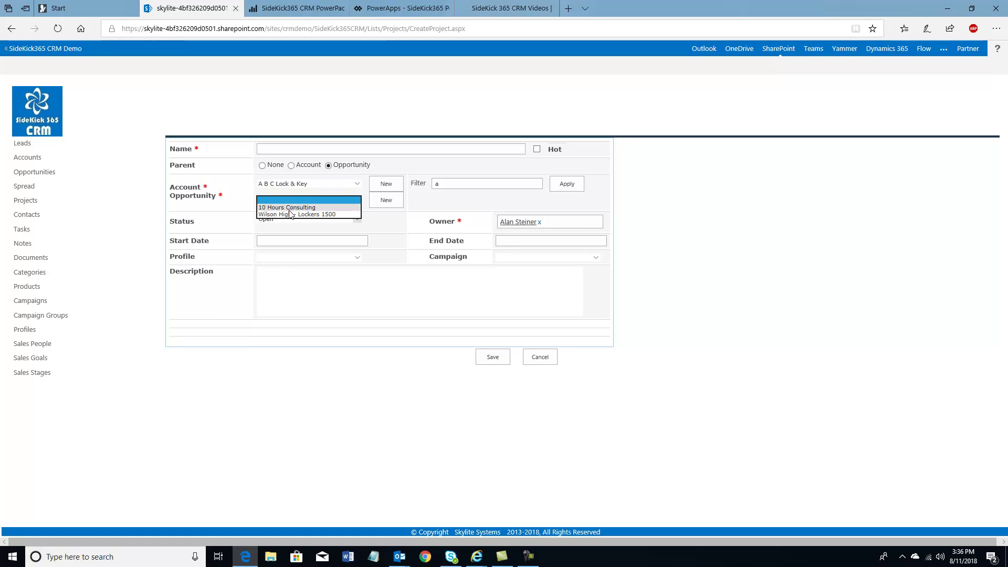
pyautogui.click(291, 208)
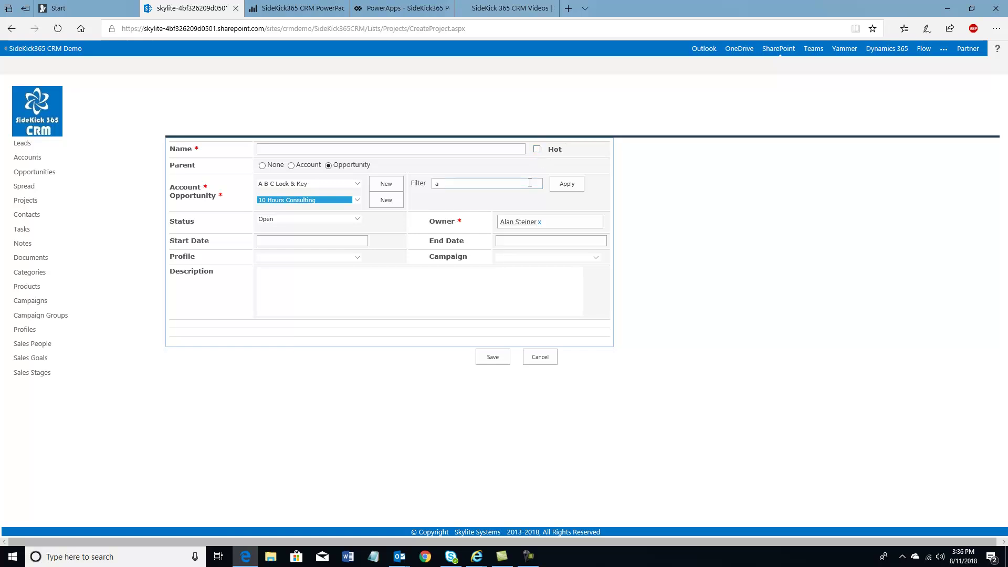
pyautogui.click(387, 9)
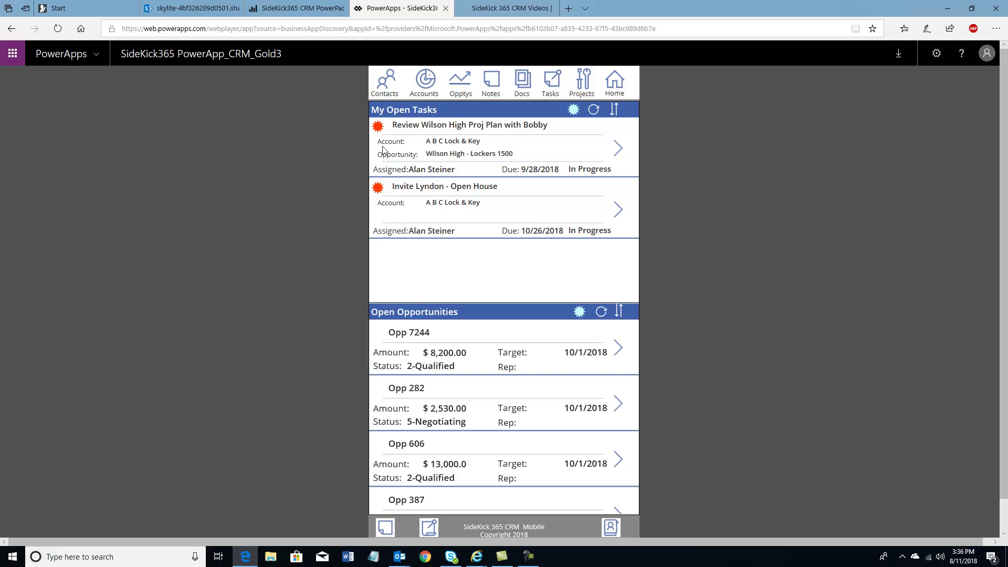
pyautogui.click(421, 86)
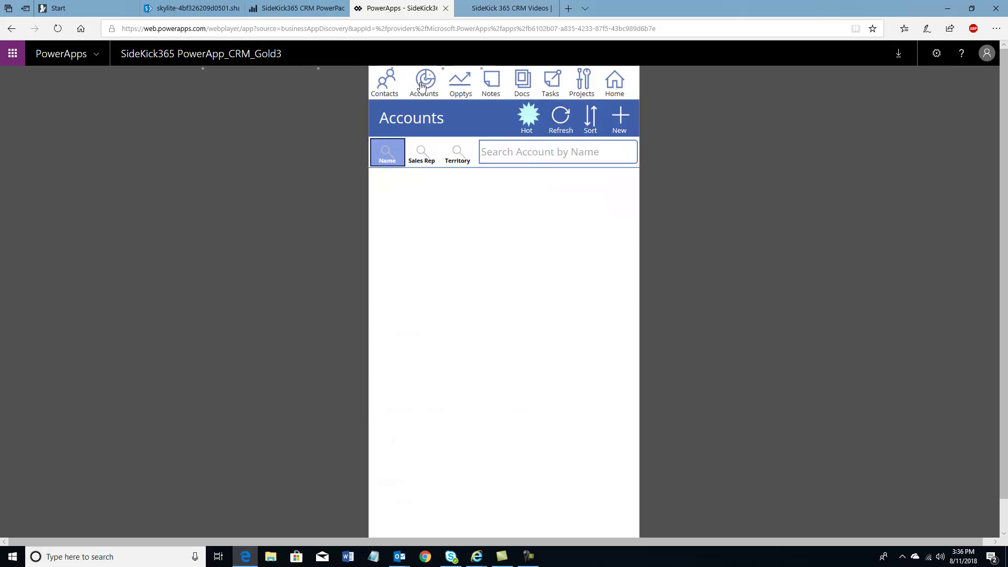
pyautogui.click(528, 120)
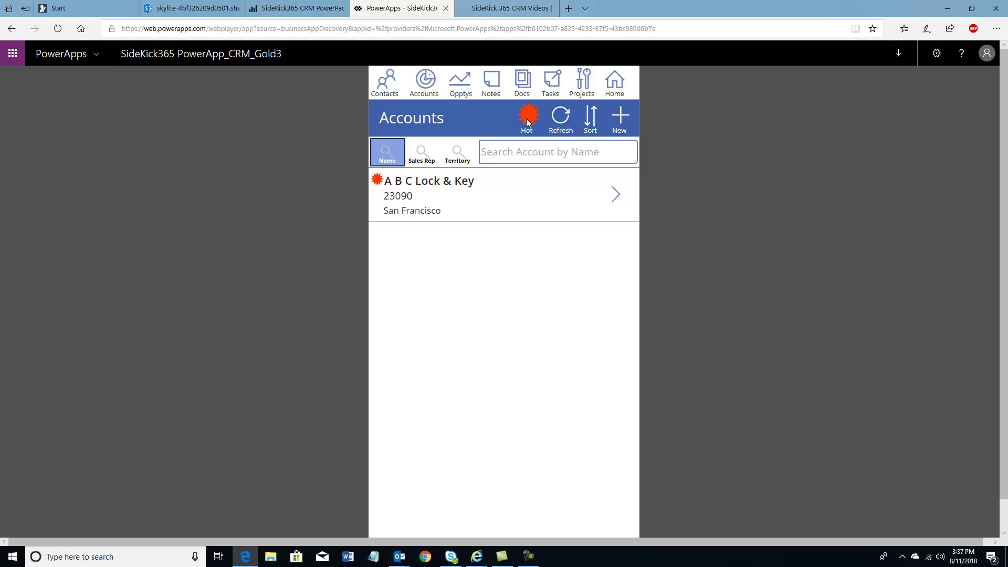
pyautogui.click(527, 120)
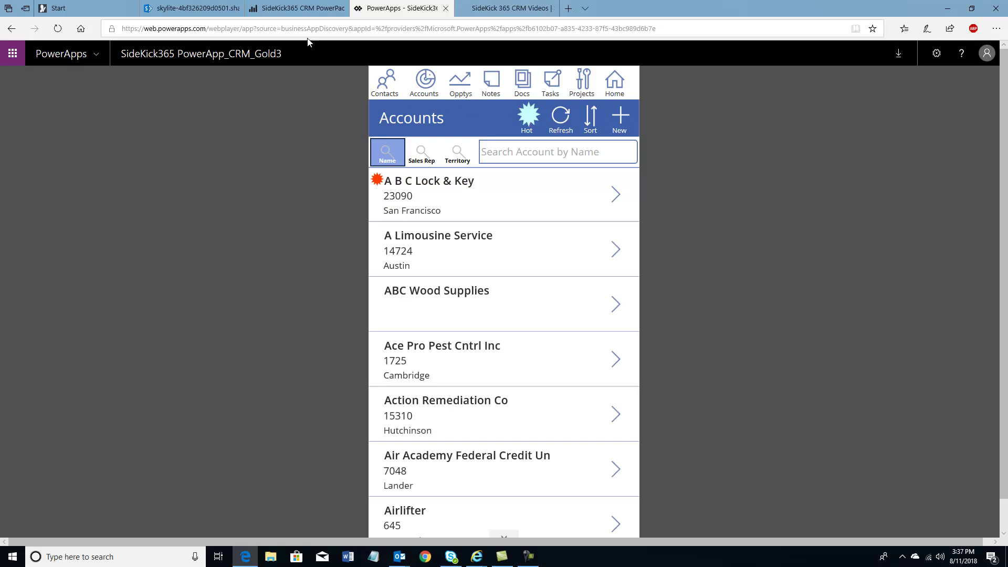
pyautogui.click(207, 14)
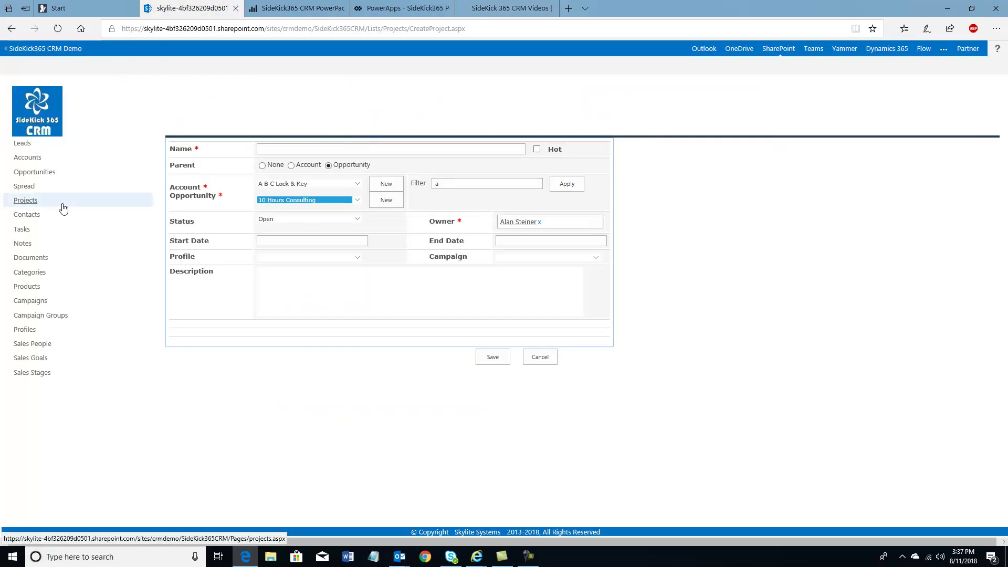